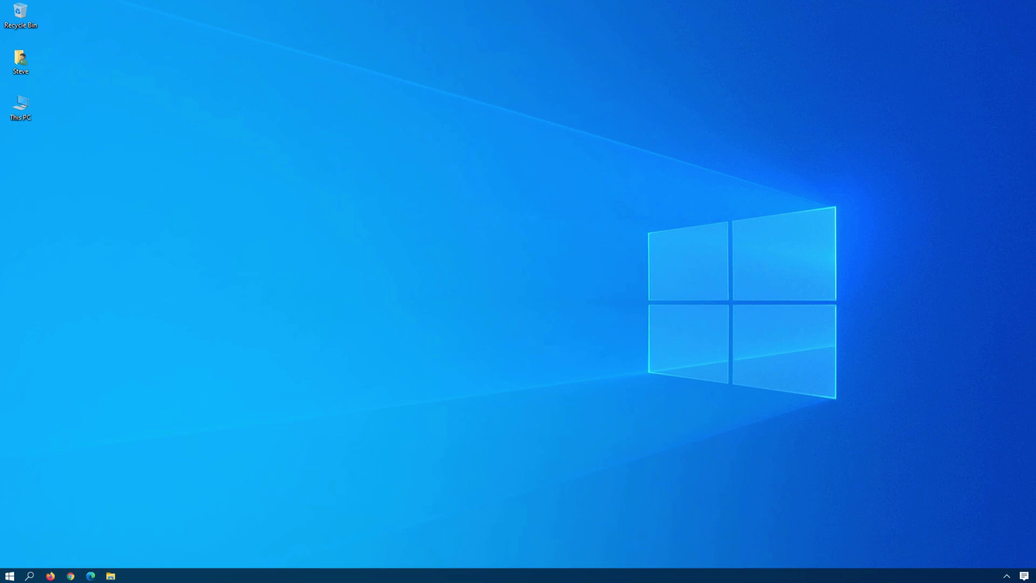
Open Task Manager from the taskbar, set it Always on top, and drag it to the screen bottom.
right_click(294, 576)
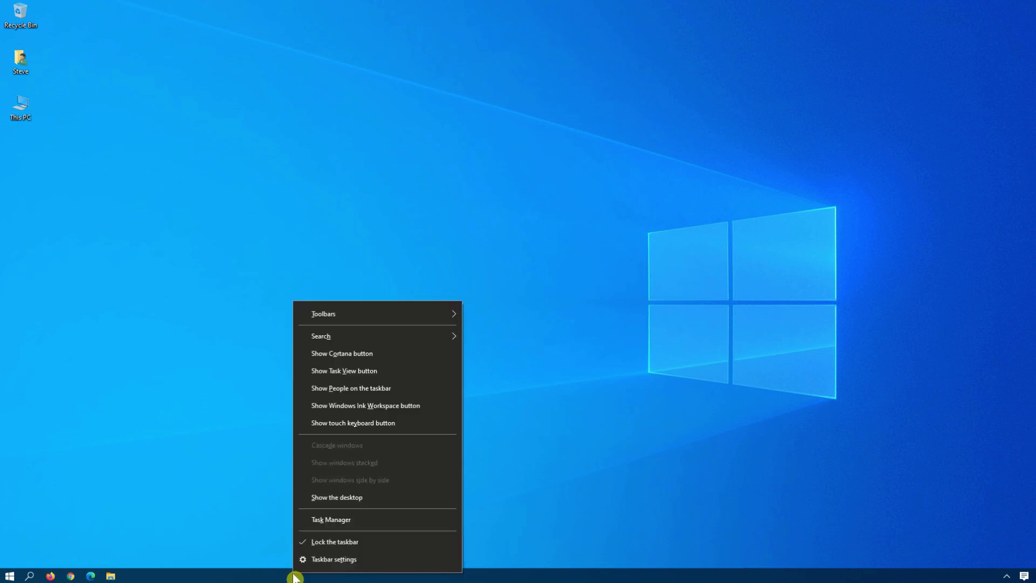
click(363, 521)
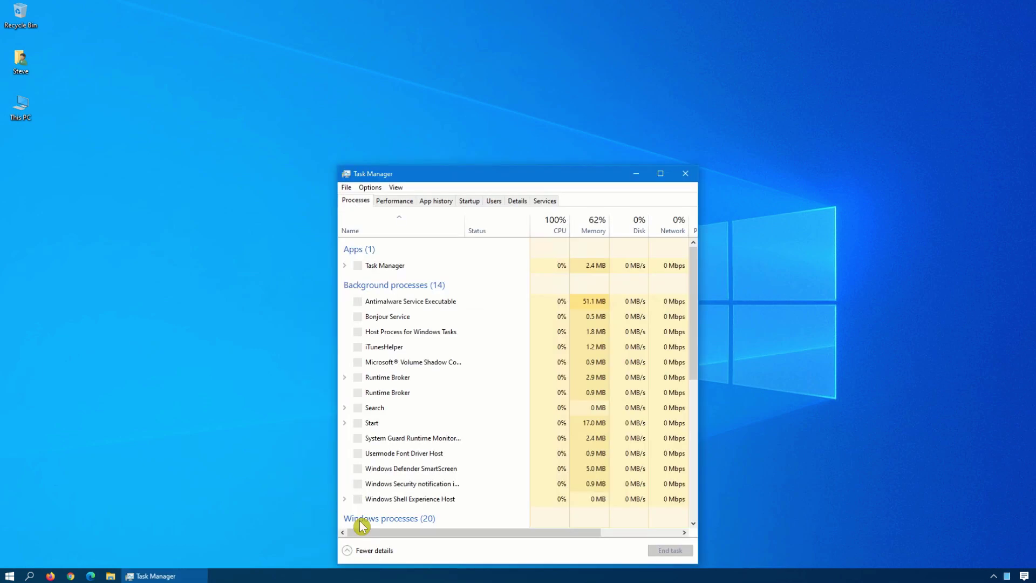
click(370, 188)
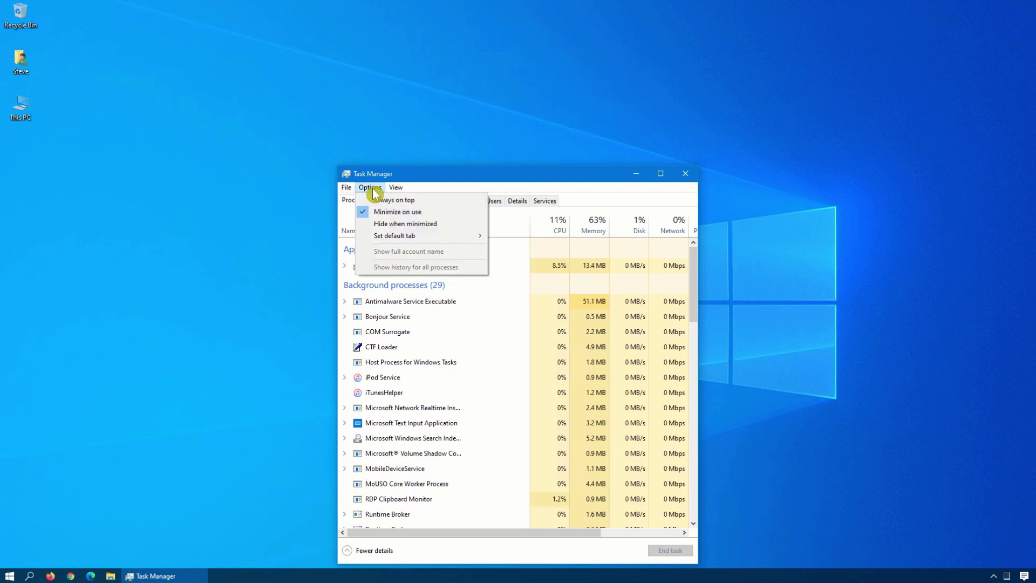
click(421, 201)
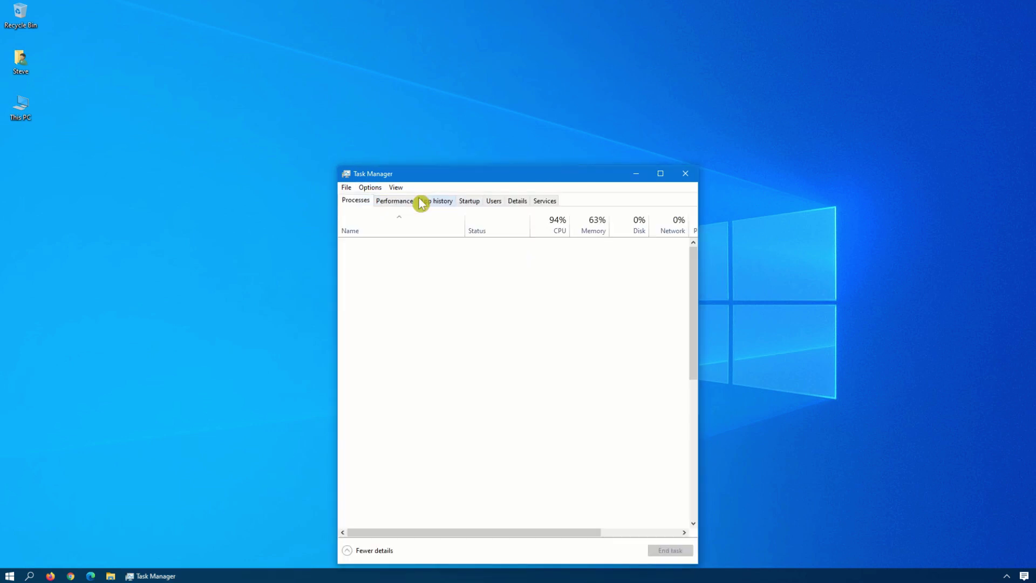
drag(460, 175, 461, 444)
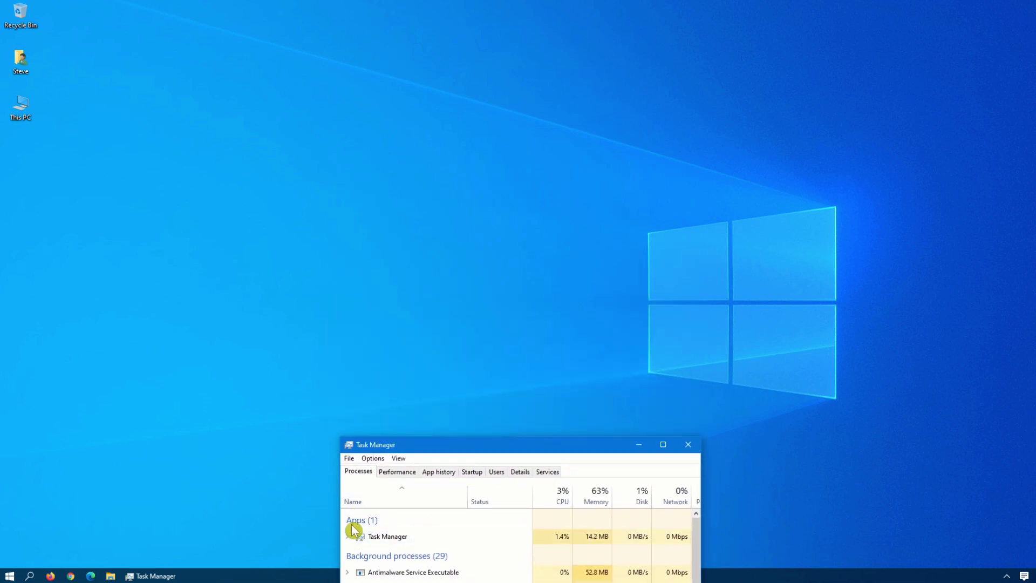
Launch CCleaner from Start and run its Applications cleaner on Firefox and Chrome data, then close it.
click(9, 576)
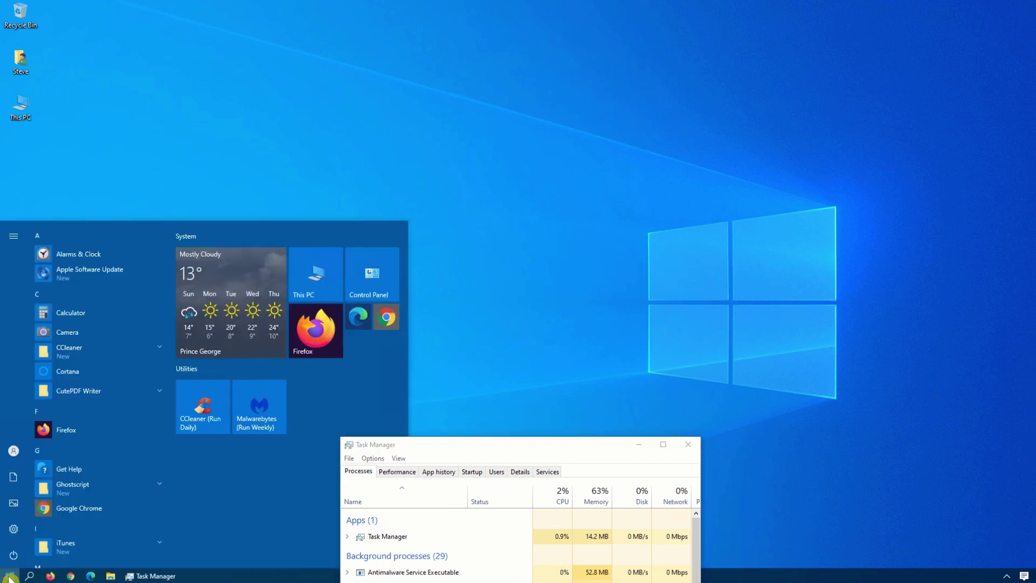
click(206, 422)
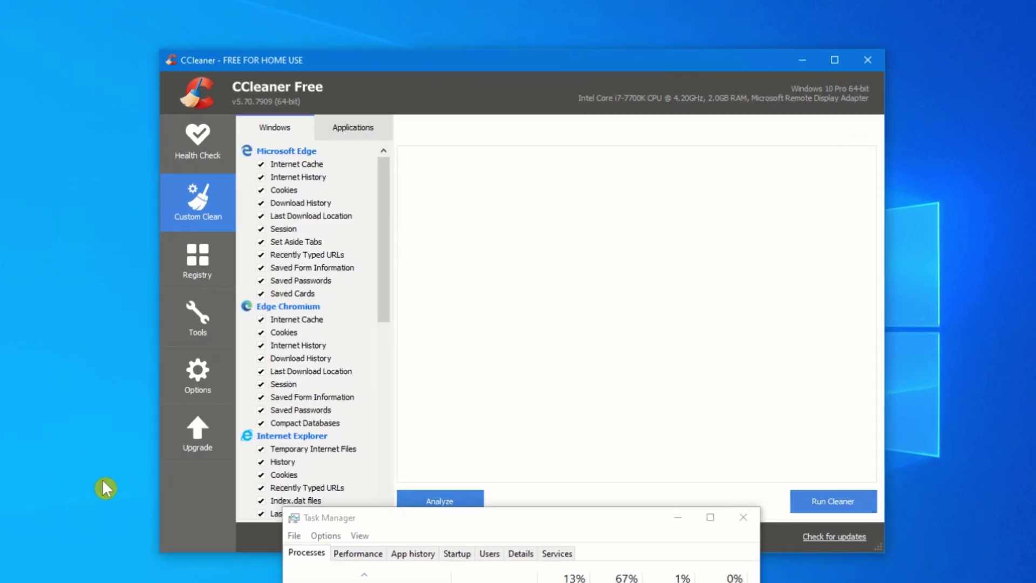
drag(527, 68, 510, 18)
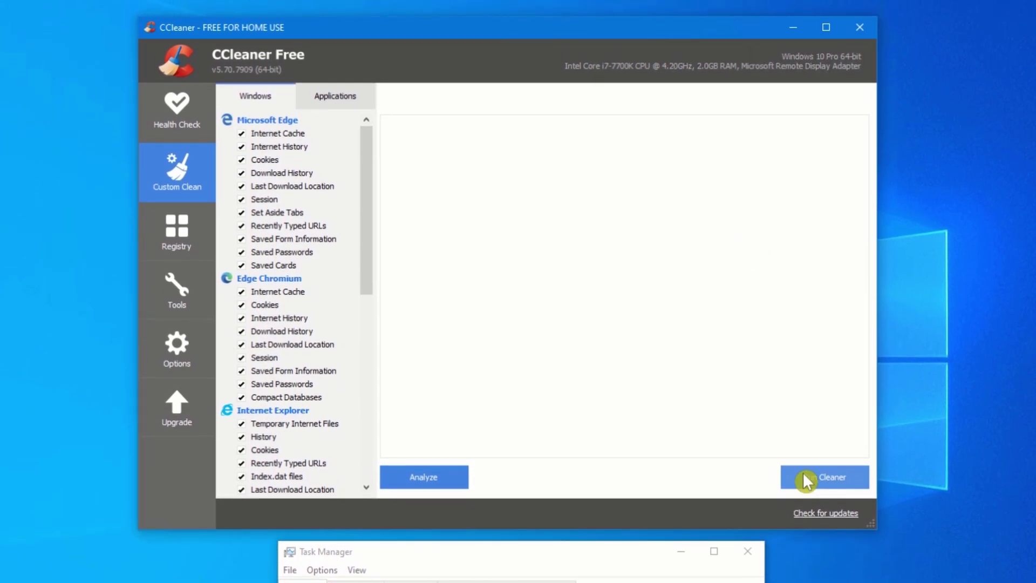
click(362, 101)
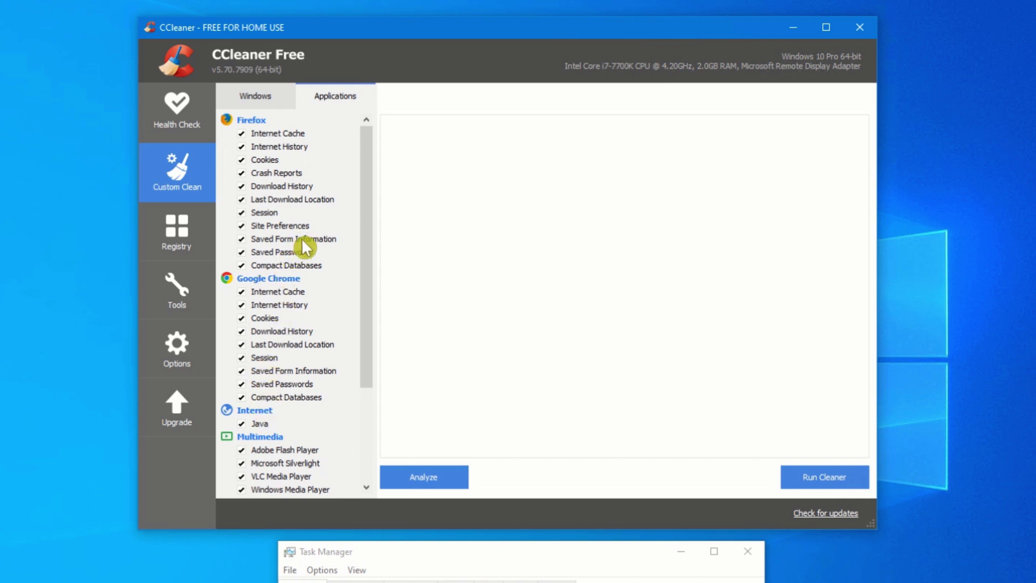
click(804, 479)
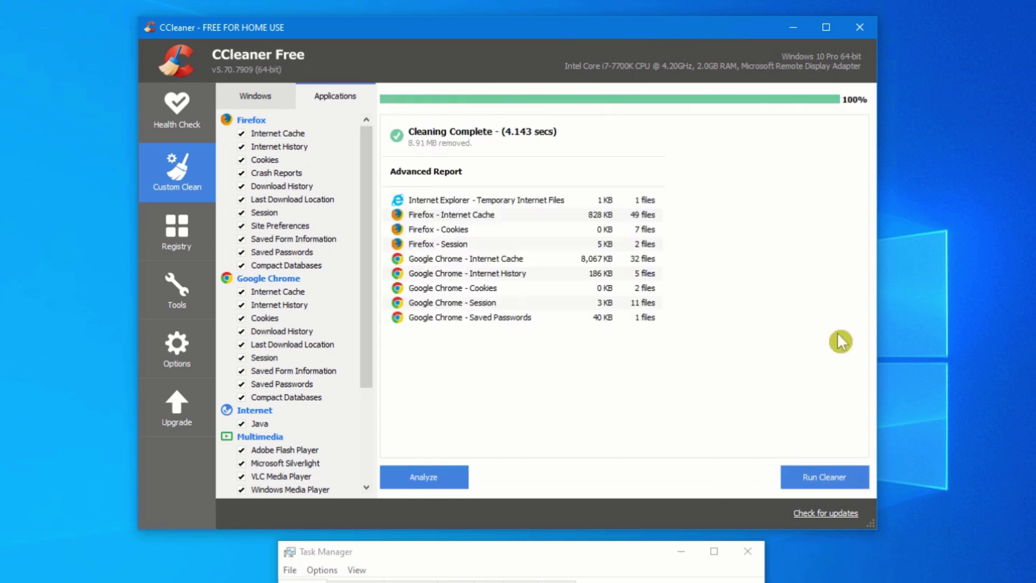
click(859, 27)
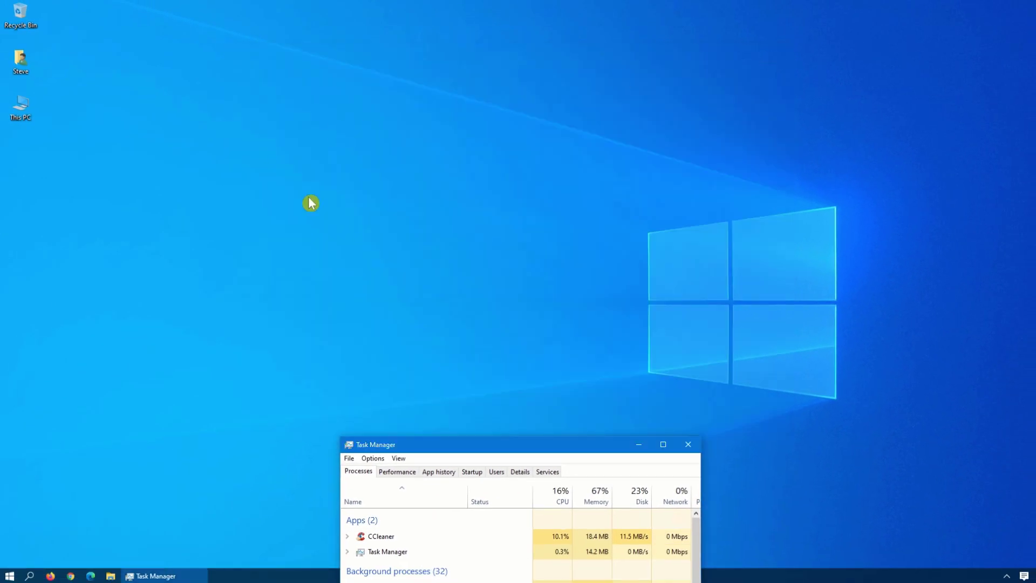
Launch Firefox snapped to the left half, then launch Chrome from the taskbar beside it.
click(51, 576)
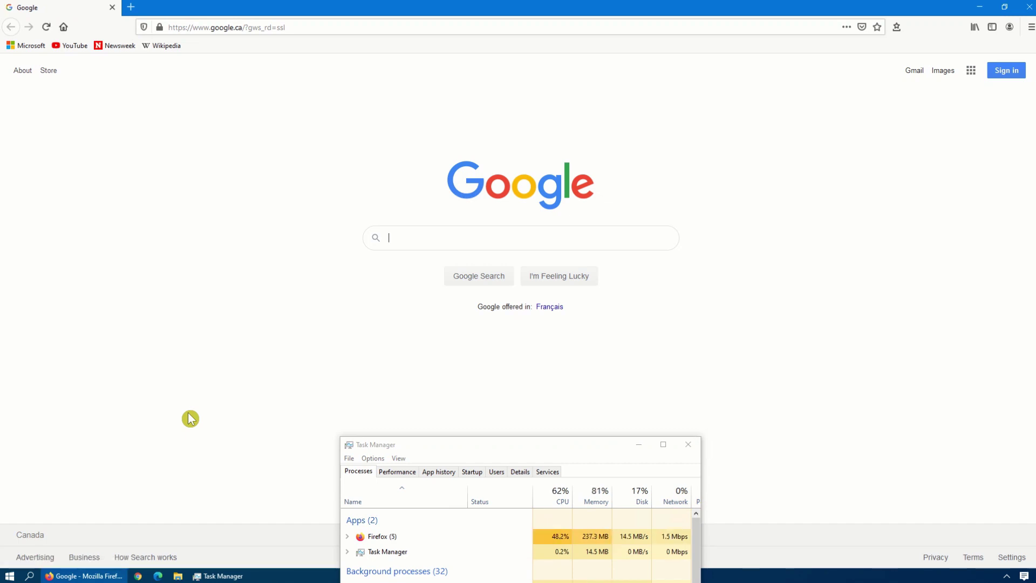
key(super+Left)
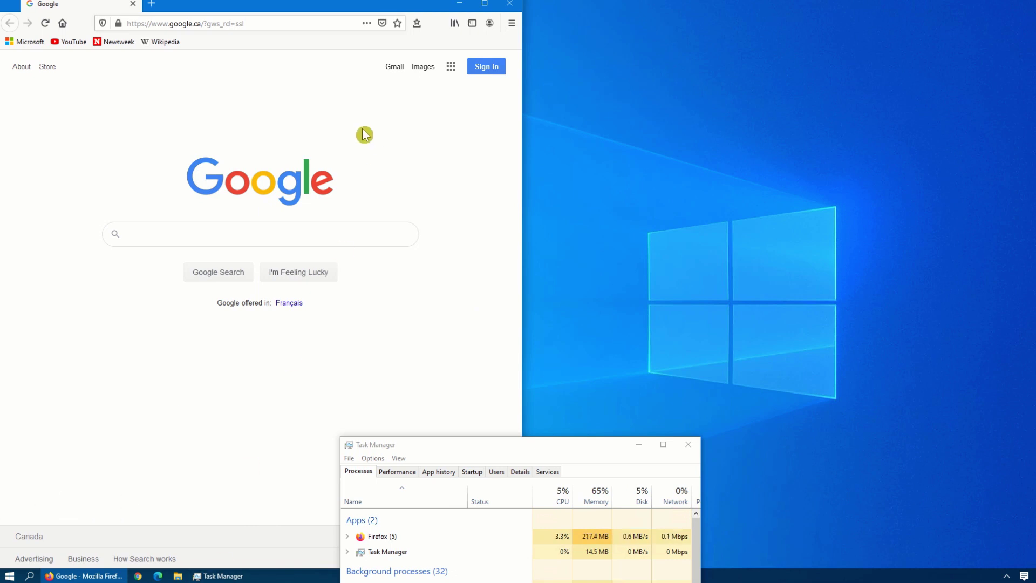
key(super+Right)
key(super+Right)
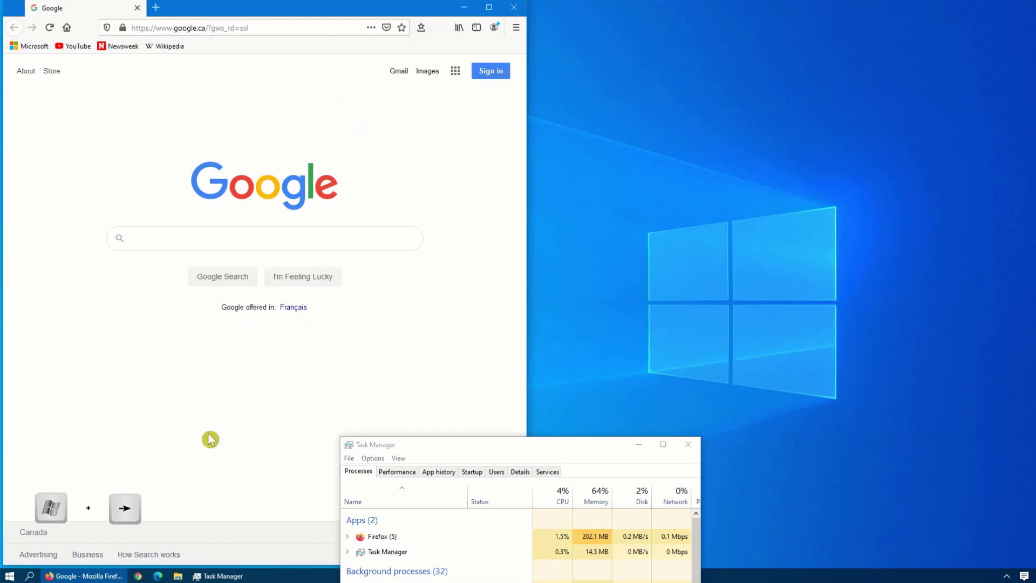
click(139, 576)
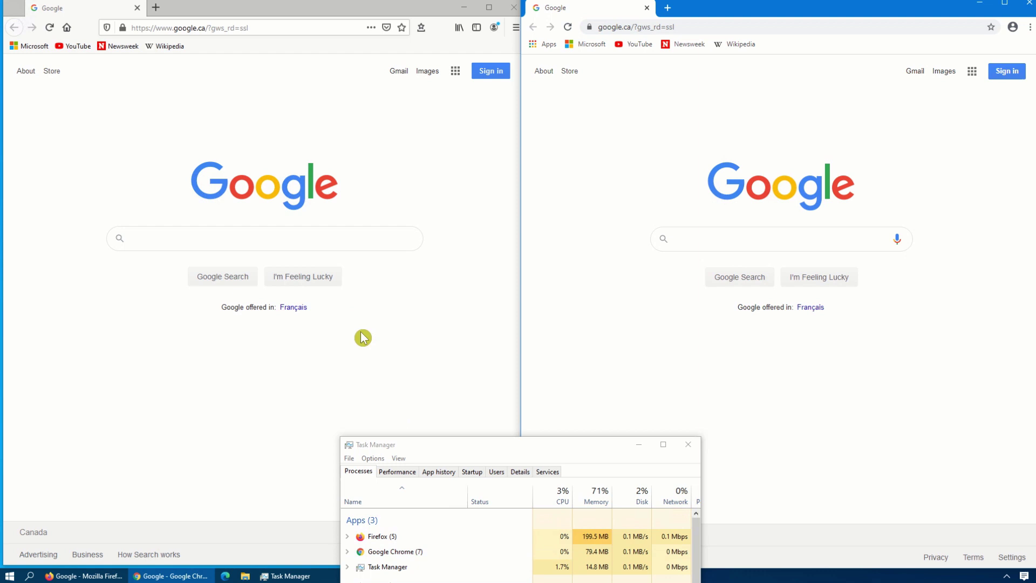
Open all bookmarks as tabs in both Firefox and Chrome via Open All in Tabs.
right_click(256, 49)
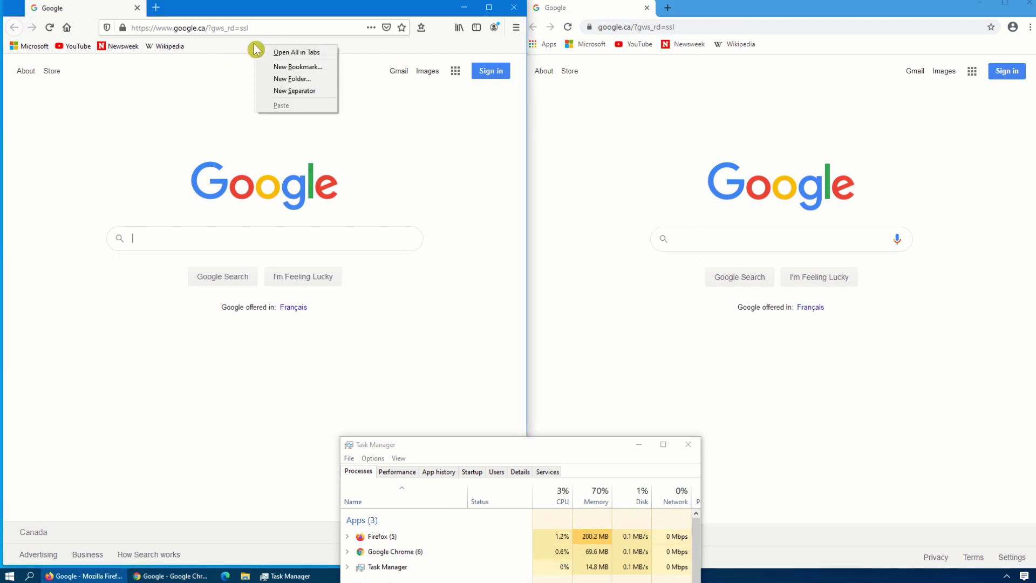
click(301, 54)
right_click(817, 45)
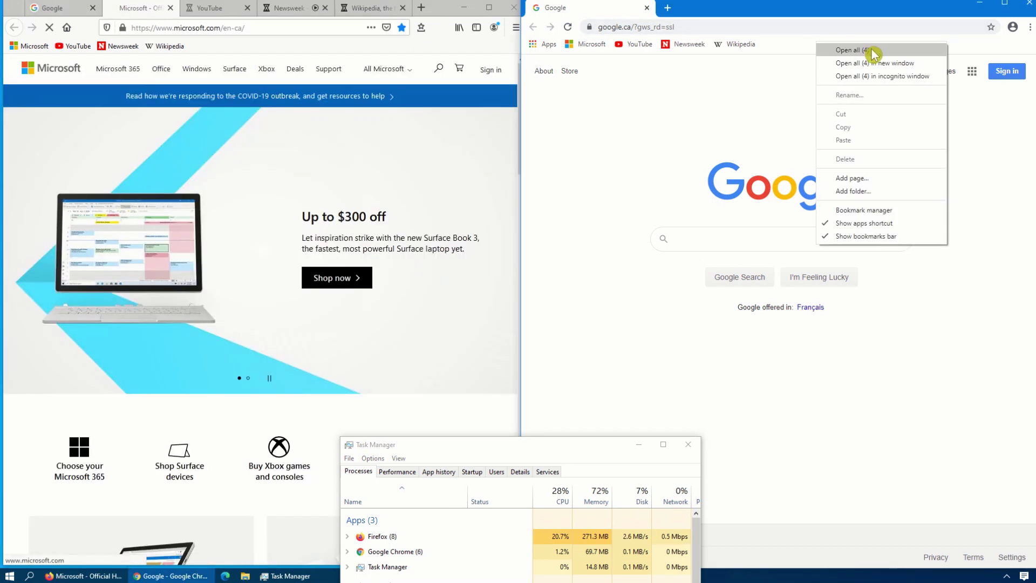
click(872, 49)
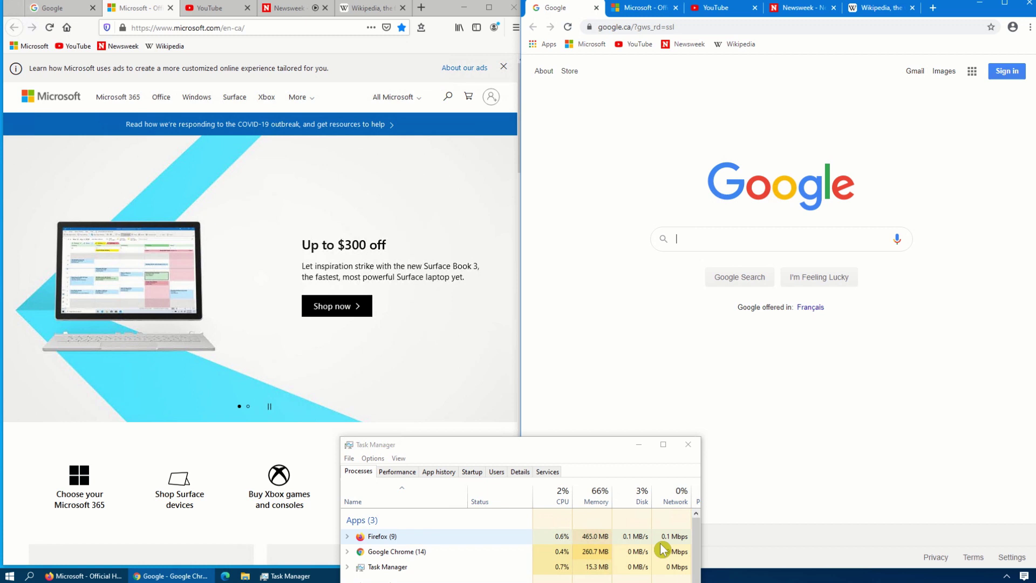
Switch both browsers to their YouTube tab and snap Chrome to the right half.
click(212, 8)
click(738, 7)
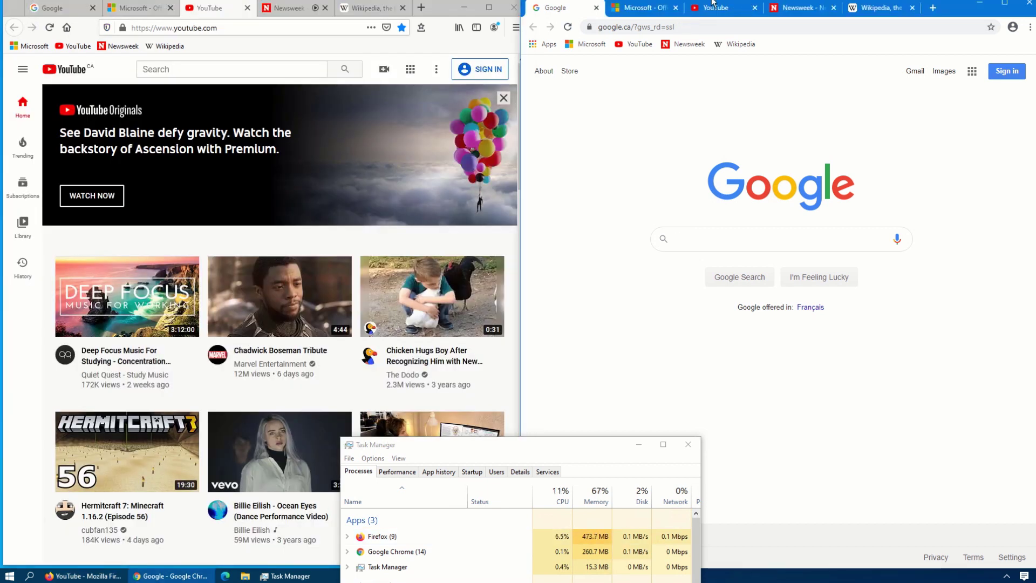
click(724, 15)
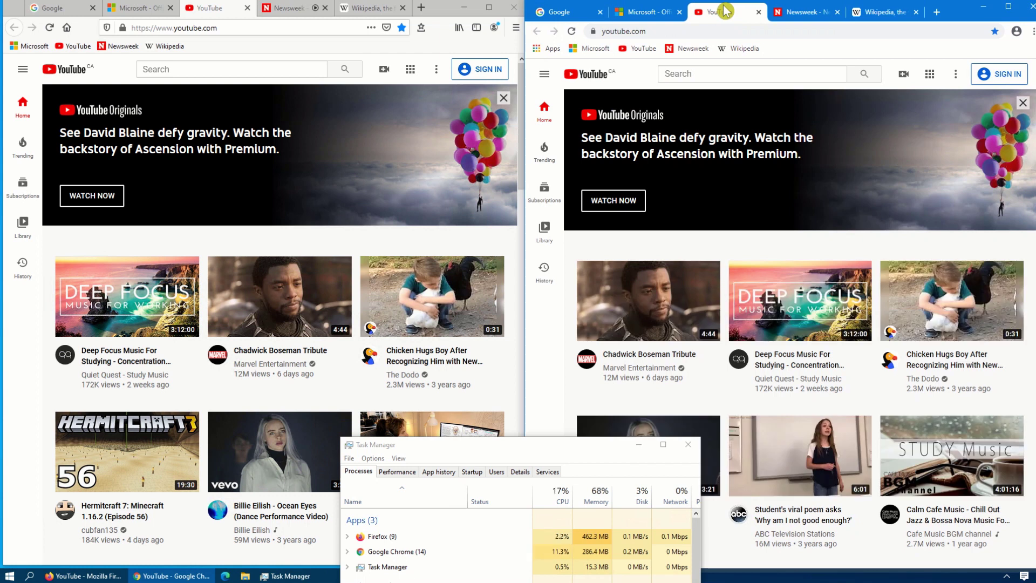
key(super+Right)
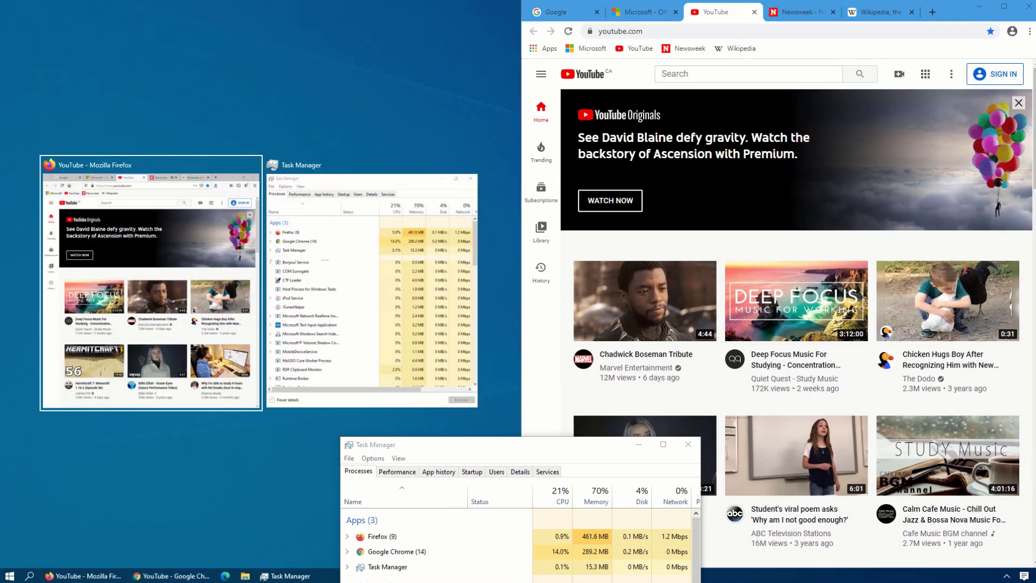
Tile Firefox into the left half, show Newsweek in Chrome, and maximize Chrome.
key(Return)
click(791, 11)
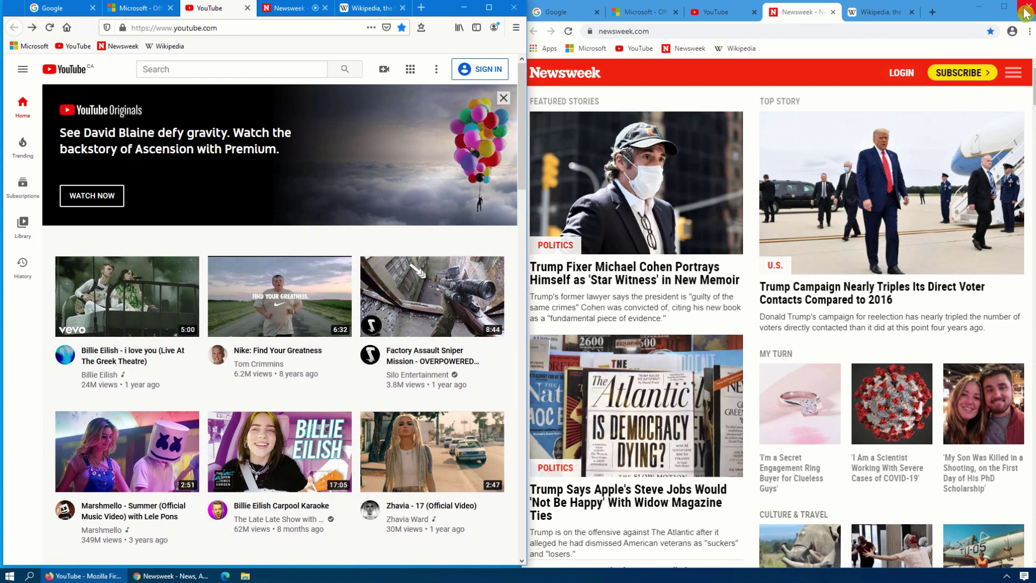
click(1005, 7)
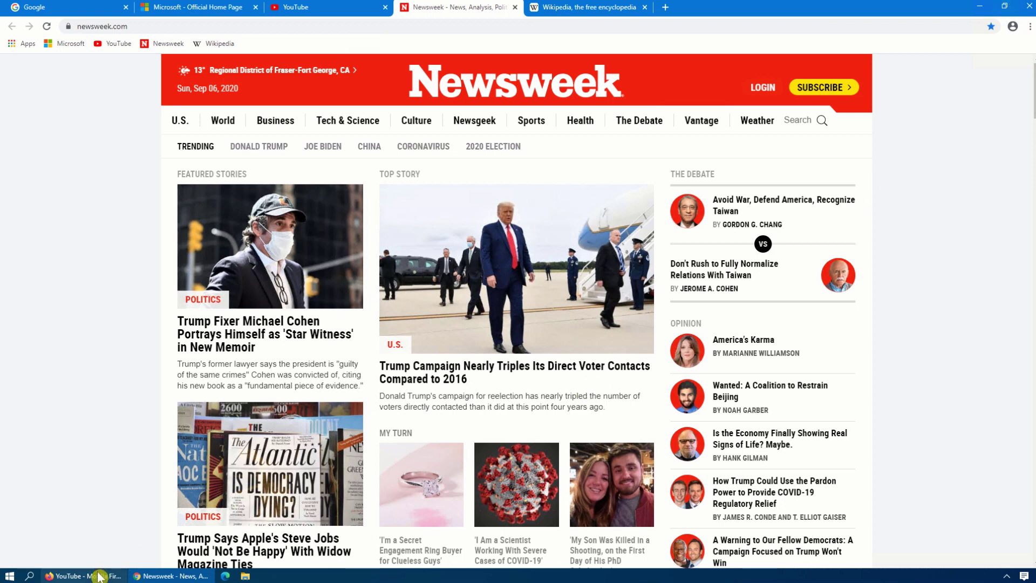
Maximize the Firefox window, then bring the Chrome Newsweek window back to the front.
click(81, 576)
click(489, 7)
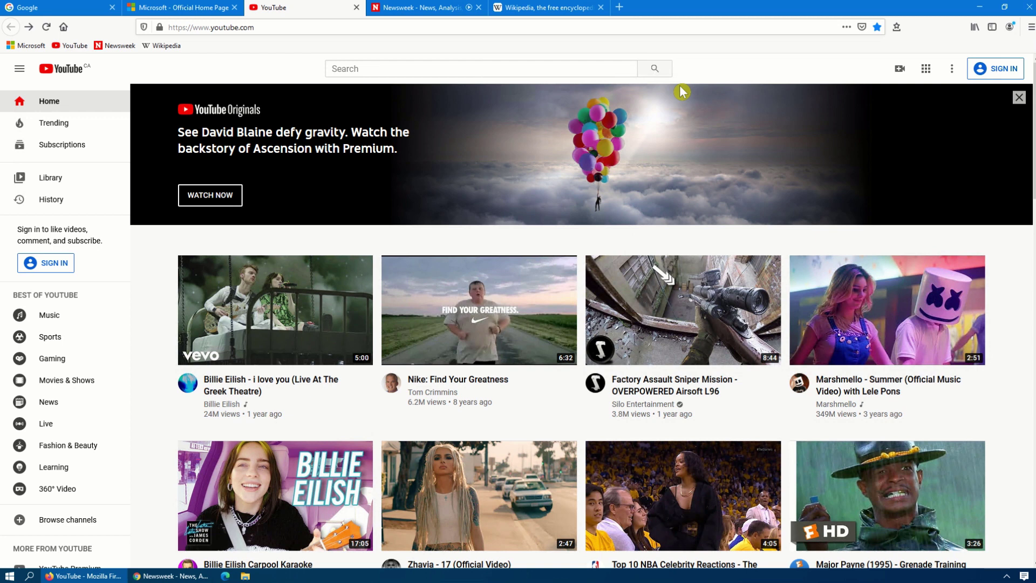
click(169, 576)
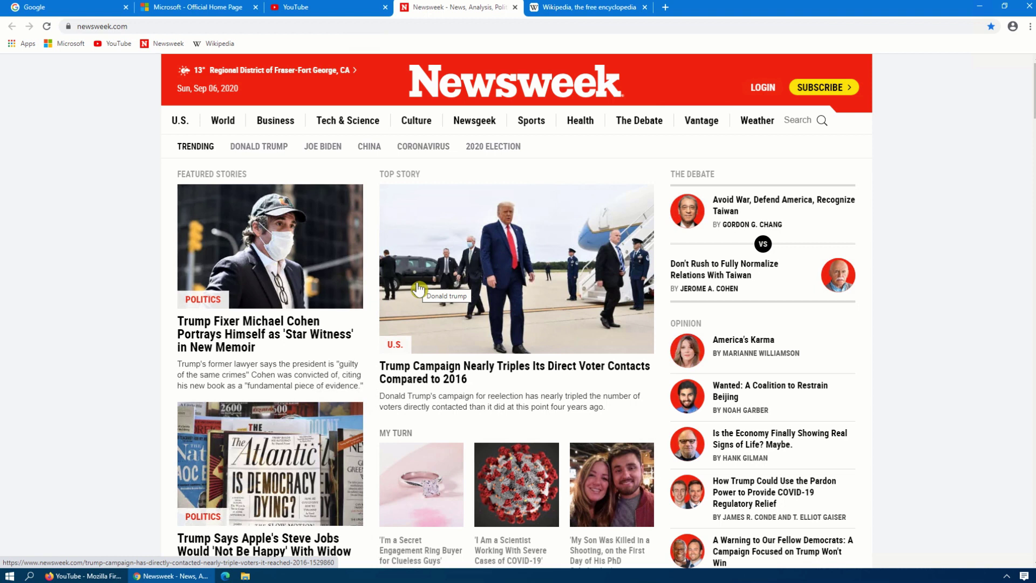
Close Firefox's YouTube, Newsweek, Wikipedia and Microsoft tabs.
click(94, 575)
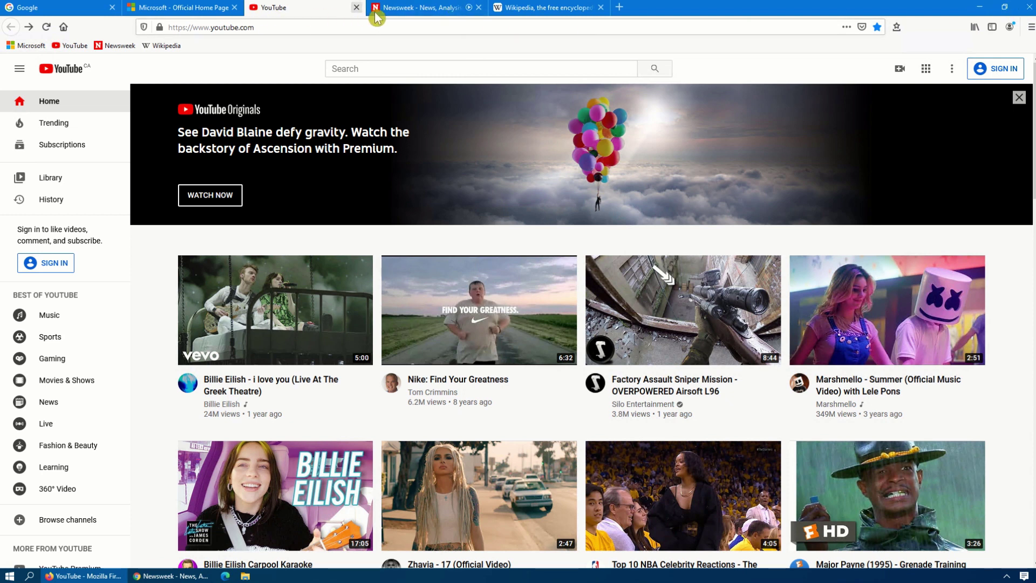
click(356, 8)
click(357, 8)
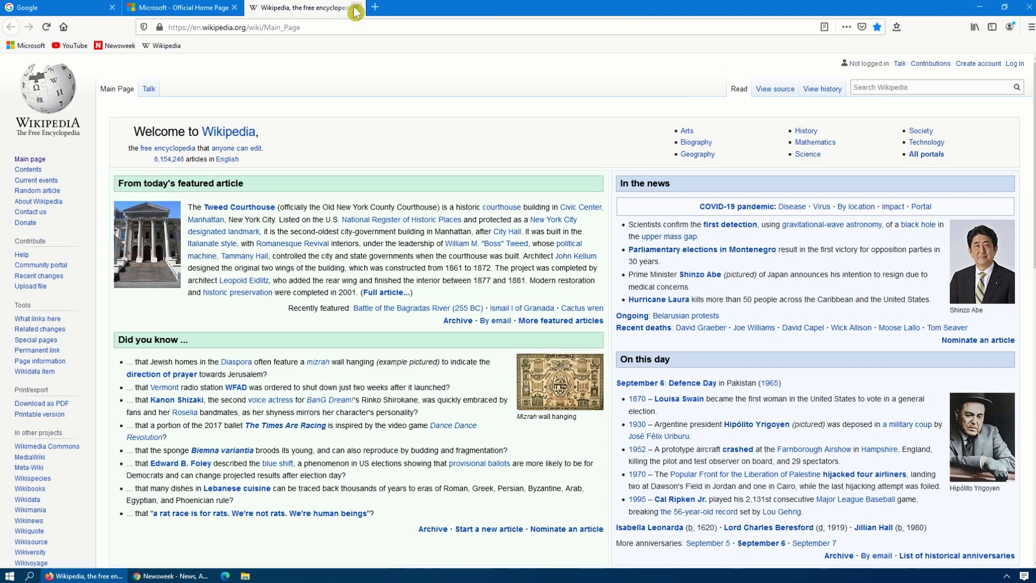
click(356, 8)
click(234, 8)
Back in Chrome, close the Microsoft tab and the next extra tabs.
click(170, 575)
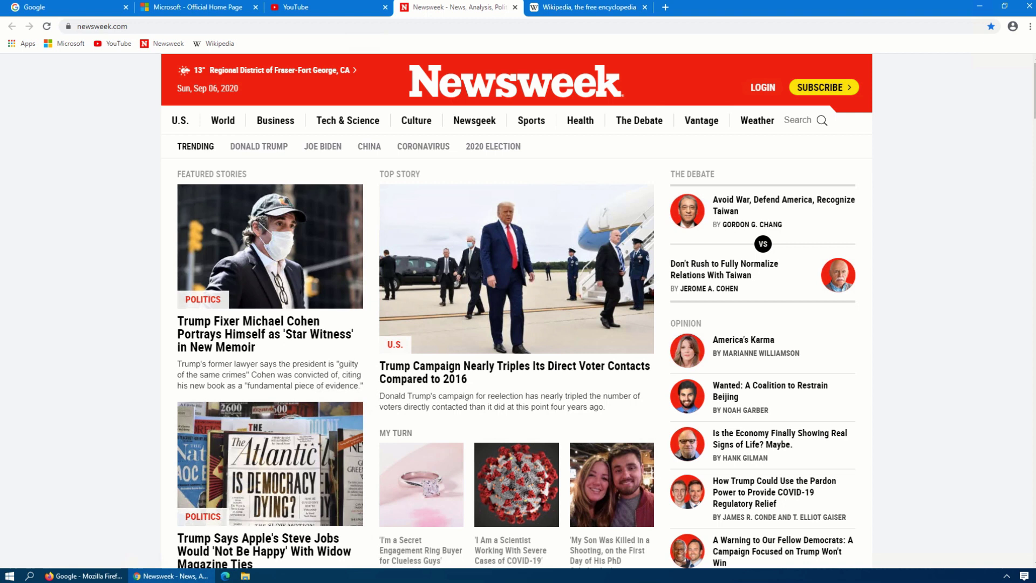
click(255, 8)
click(255, 7)
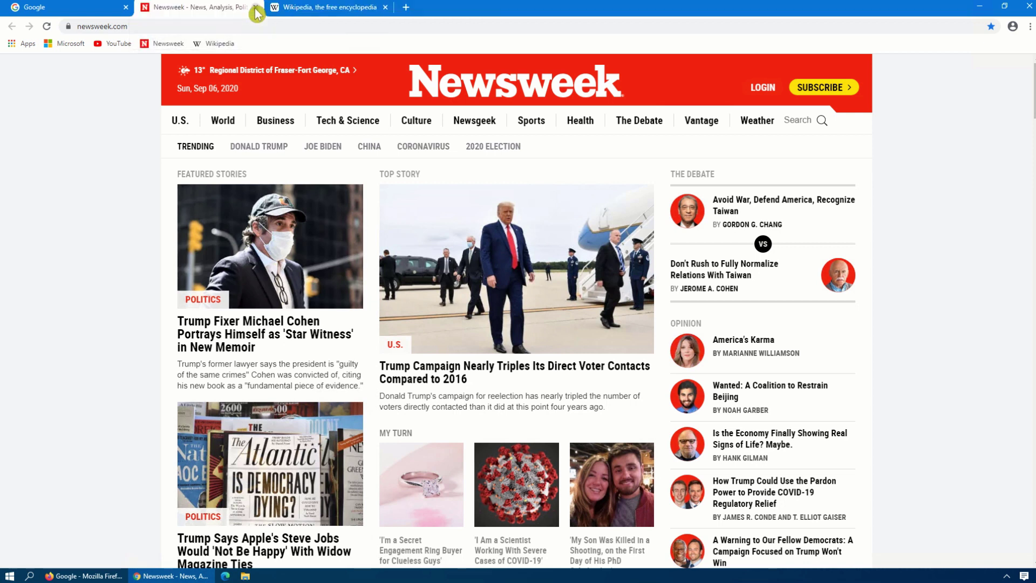
click(256, 7)
Close Chrome's last extra tab, then snap Chrome to the right half and Firefox to the left.
click(256, 7)
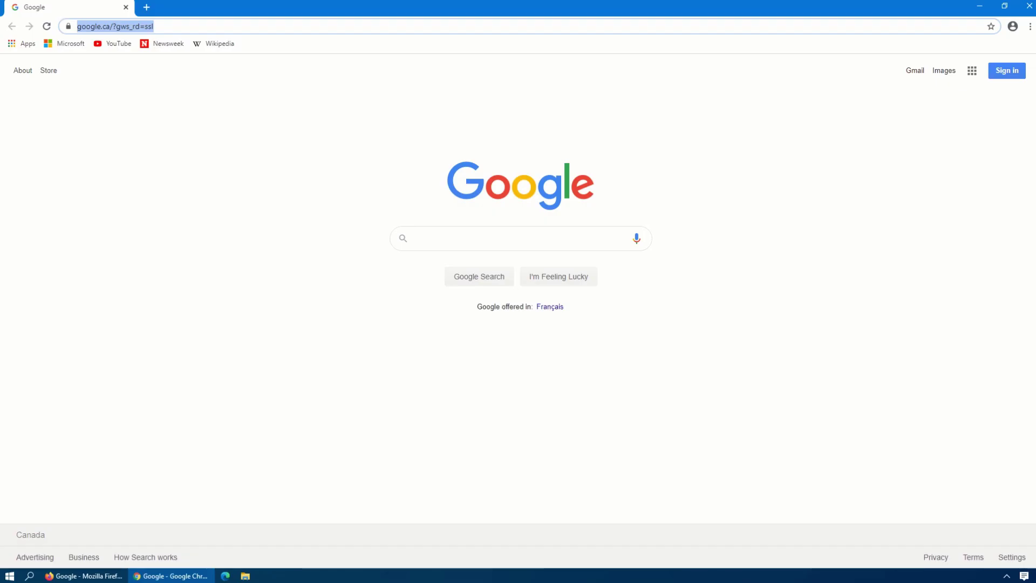
key(super+Right)
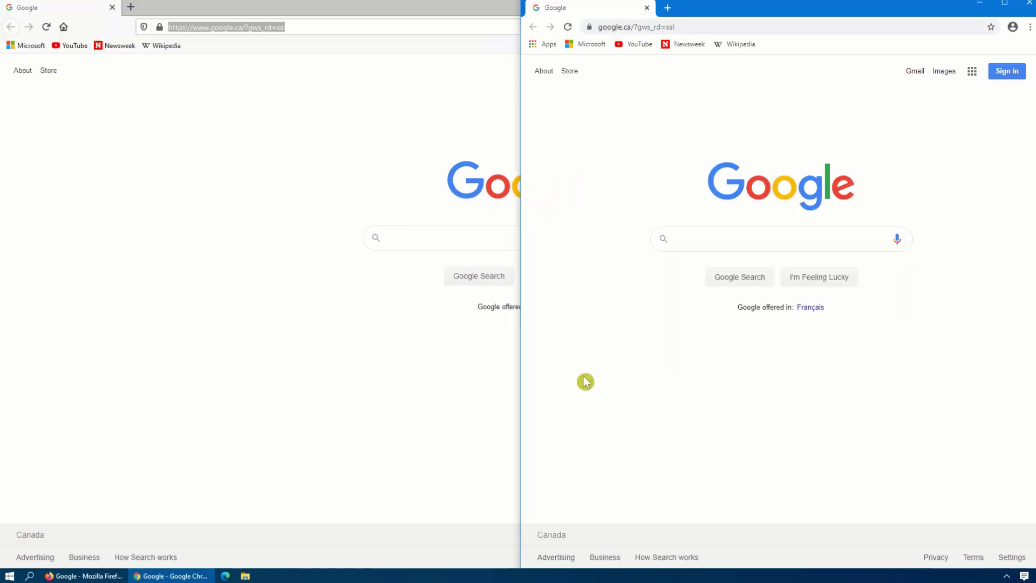
click(160, 421)
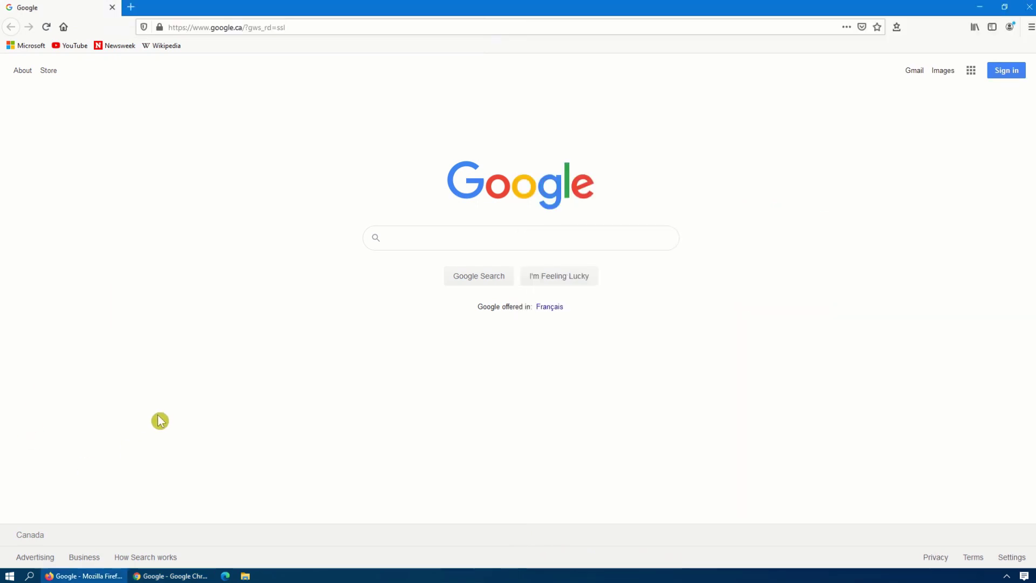
key(super+Left)
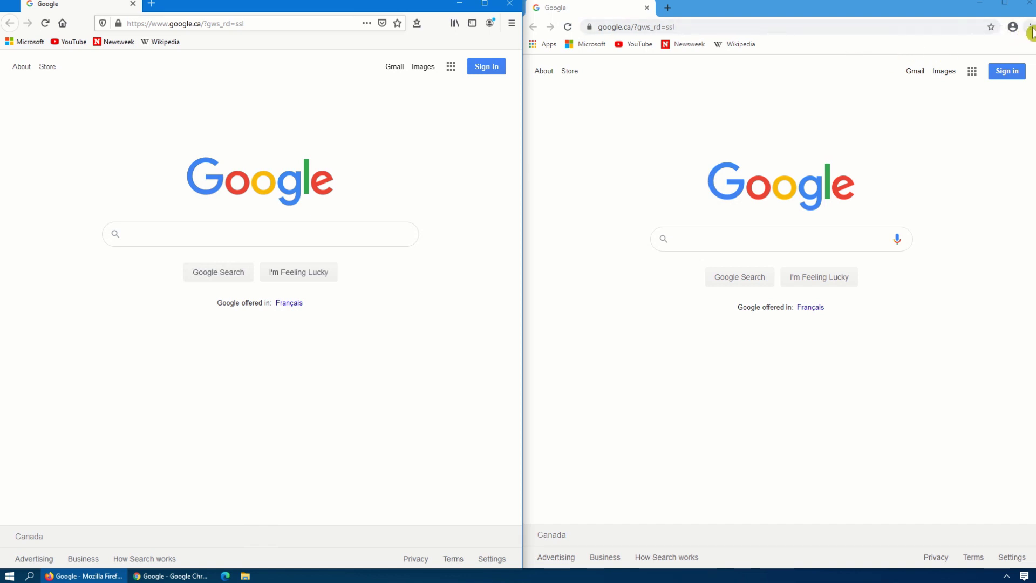
Open Chrome's Settings from the three-dot menu, scroll through it, and maximize Chrome.
click(827, 17)
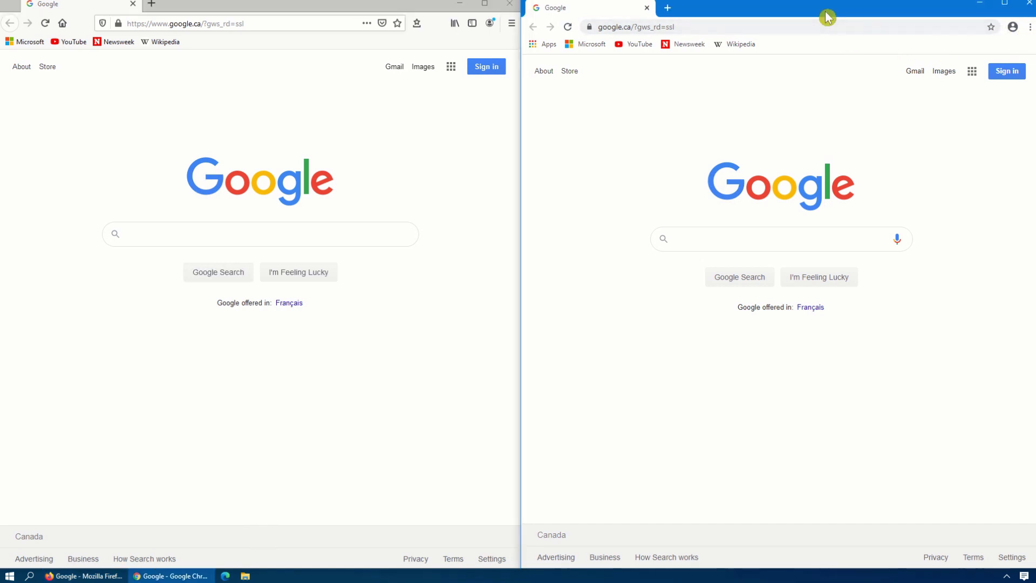
click(1029, 28)
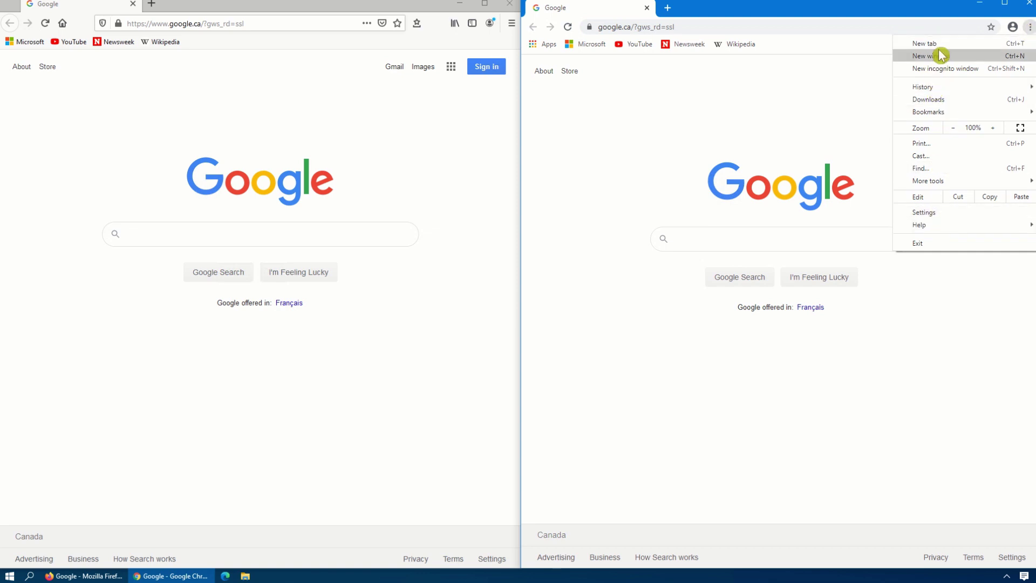
click(941, 213)
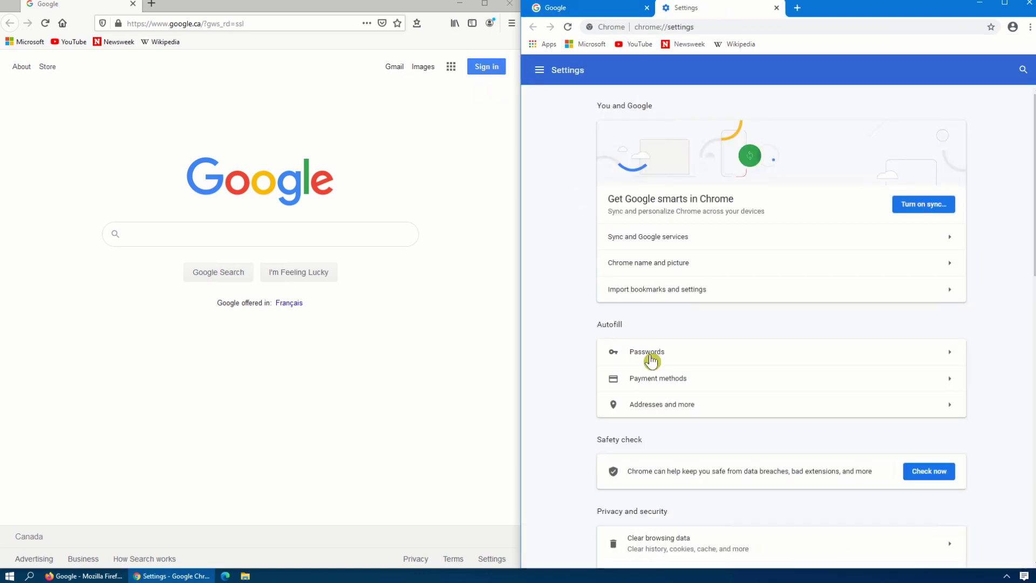
scroll(652, 361, down, 2)
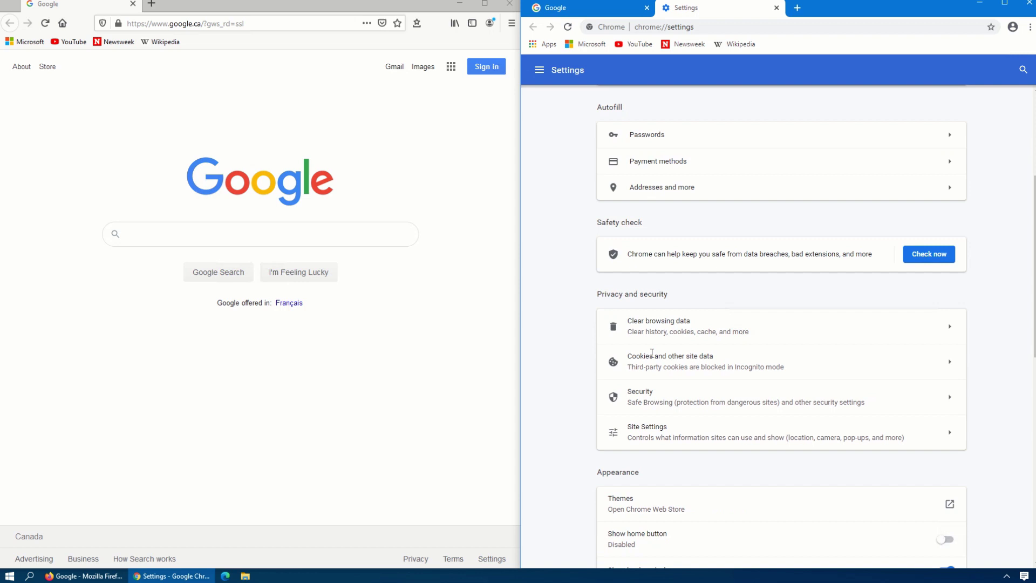
scroll(652, 361, down, 3)
scroll(652, 361, up, 7)
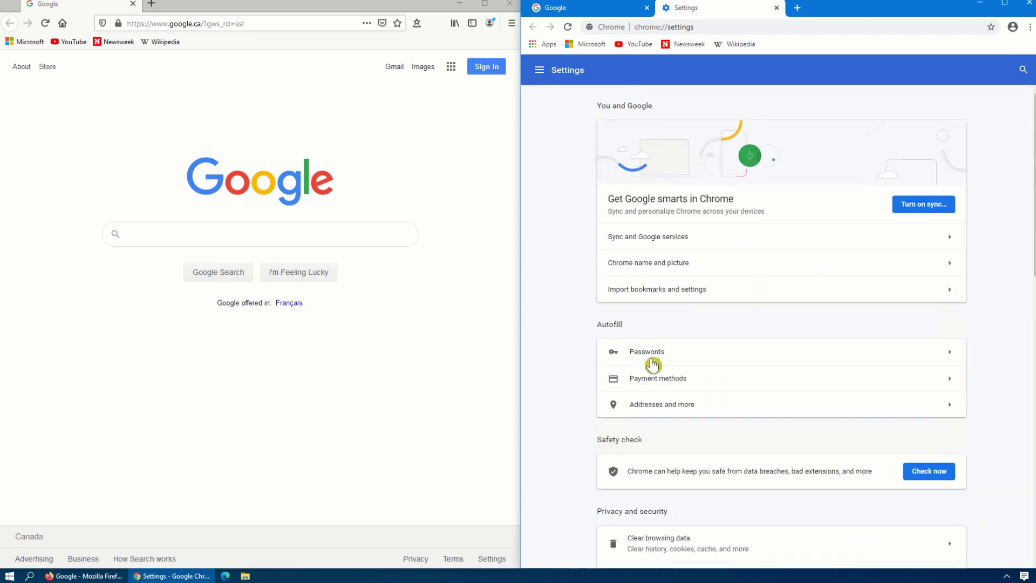
click(1005, 4)
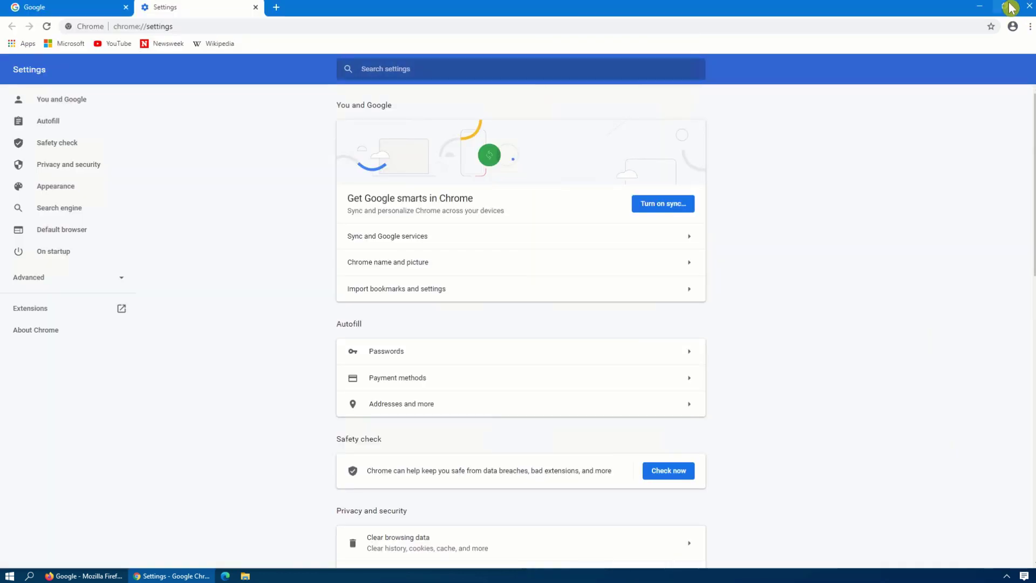
click(47, 308)
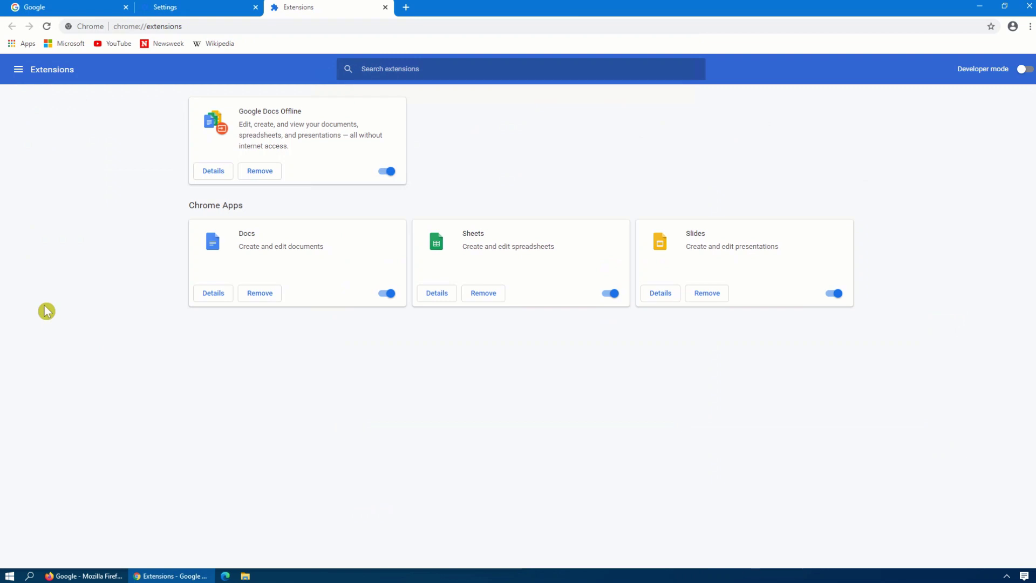
click(396, 65)
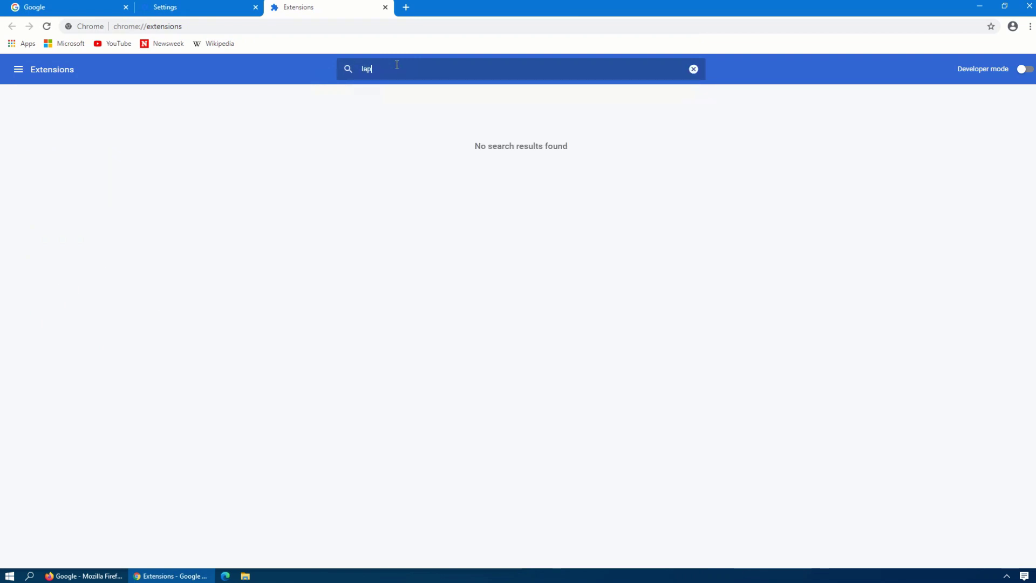
text(lastpass)
click(385, 7)
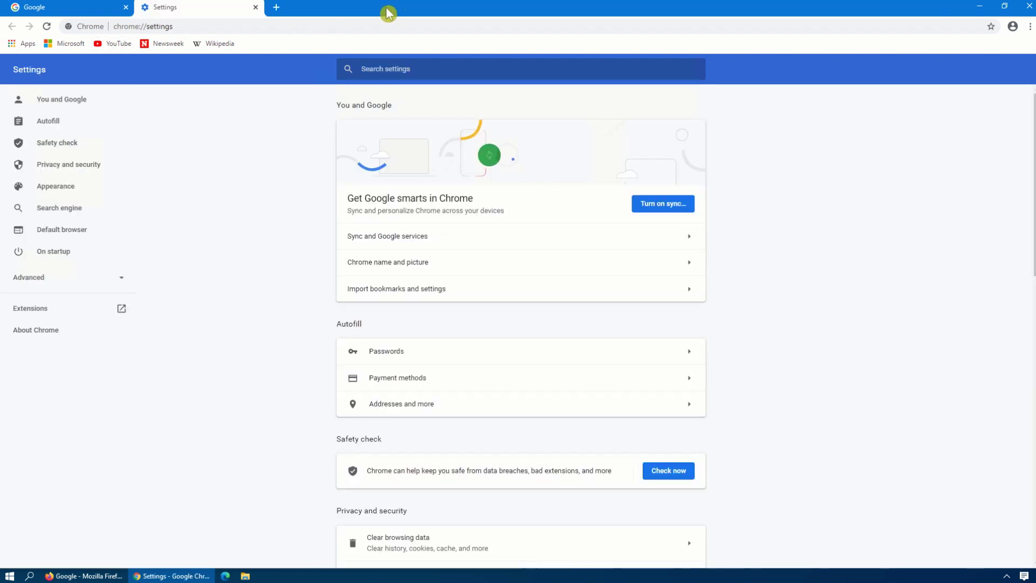
Search the web for 'chrome extensions' from Chrome's address bar.
click(294, 25)
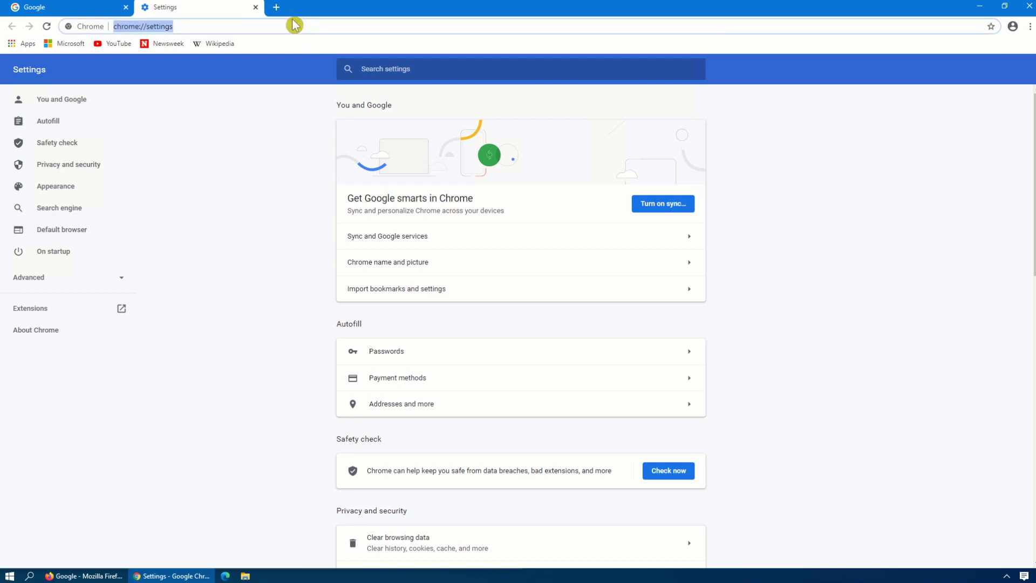
text(c)
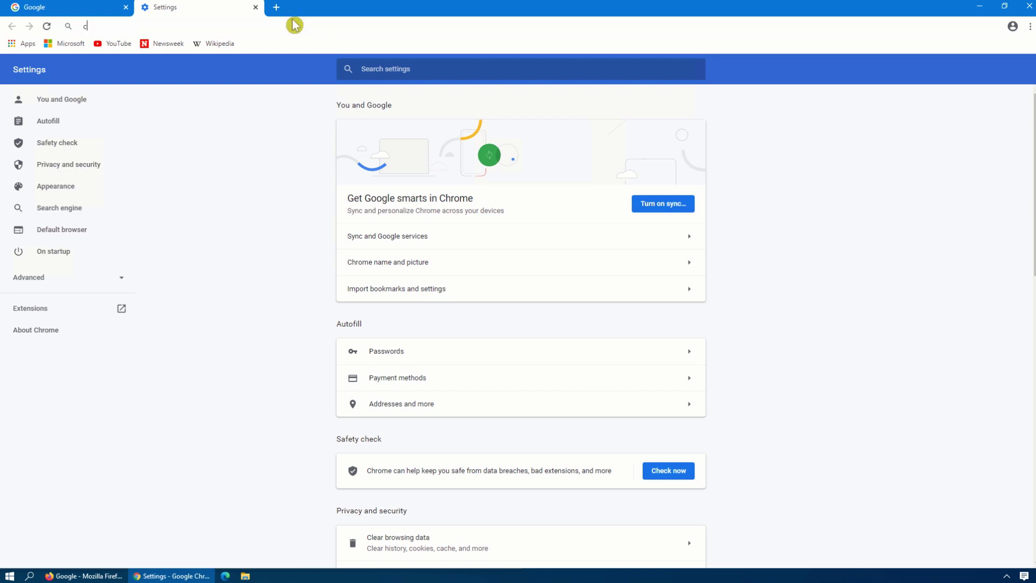
text(hrome)
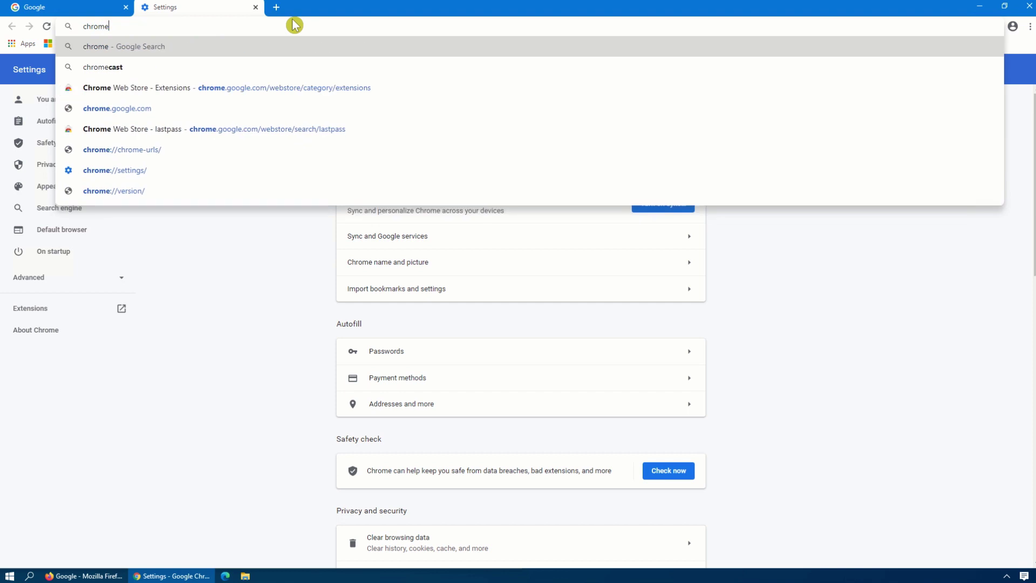
text( extensions)
key(Return)
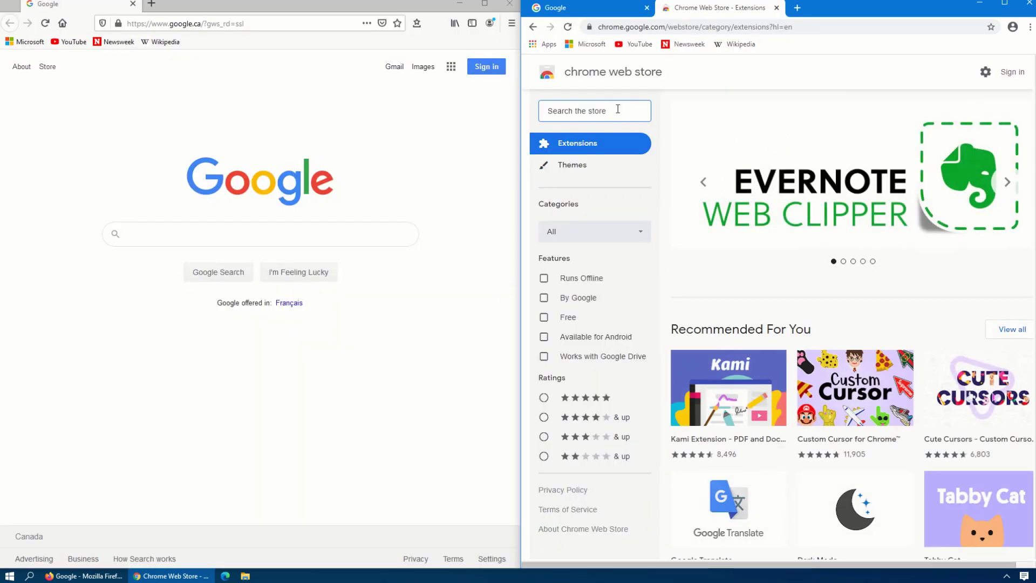
Search the Chrome Web Store for 'lastpass', correcting the mistyped term and rerunning.
text(lasatpass)
key(Return)
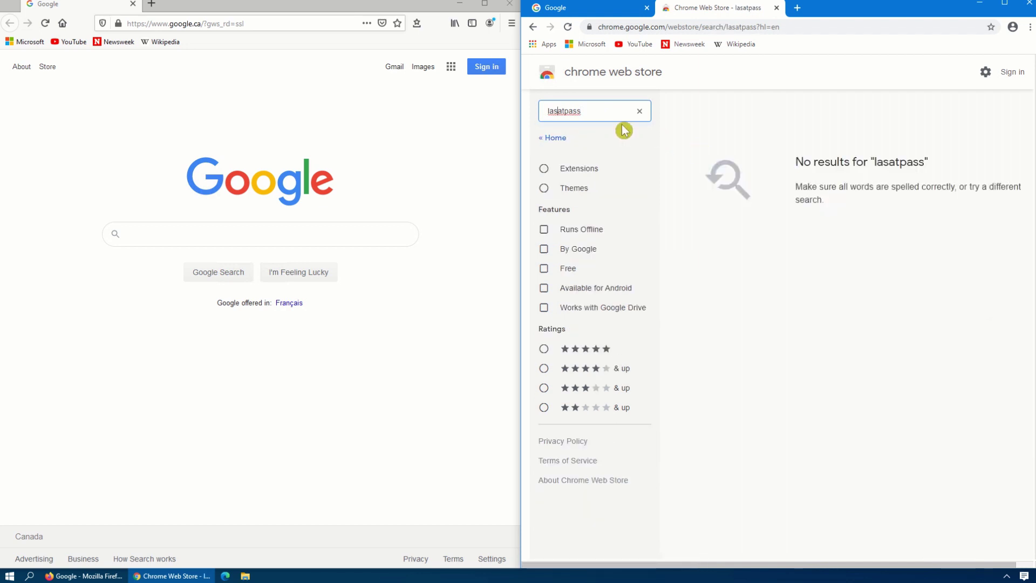
key(Delete)
key(Return)
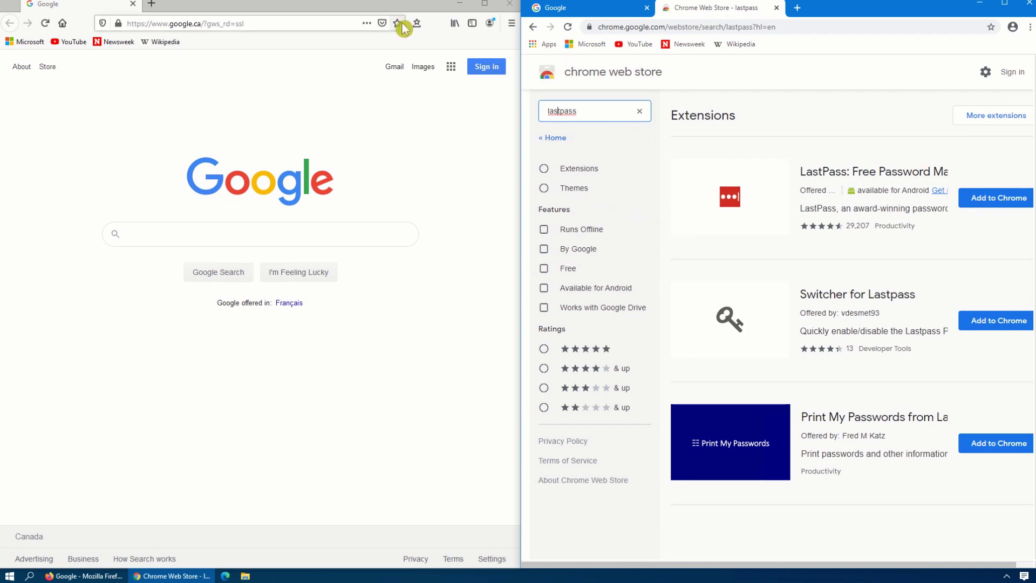
Open Firefox's Add-ons page from the ≡ menu and search addons.mozilla.org for 'lastpass'.
click(399, 11)
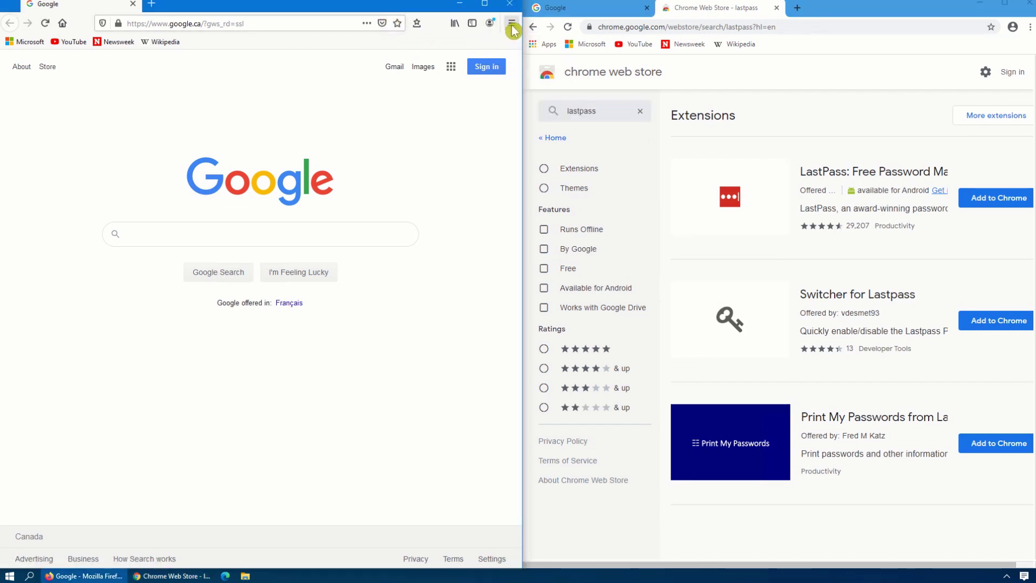
click(511, 25)
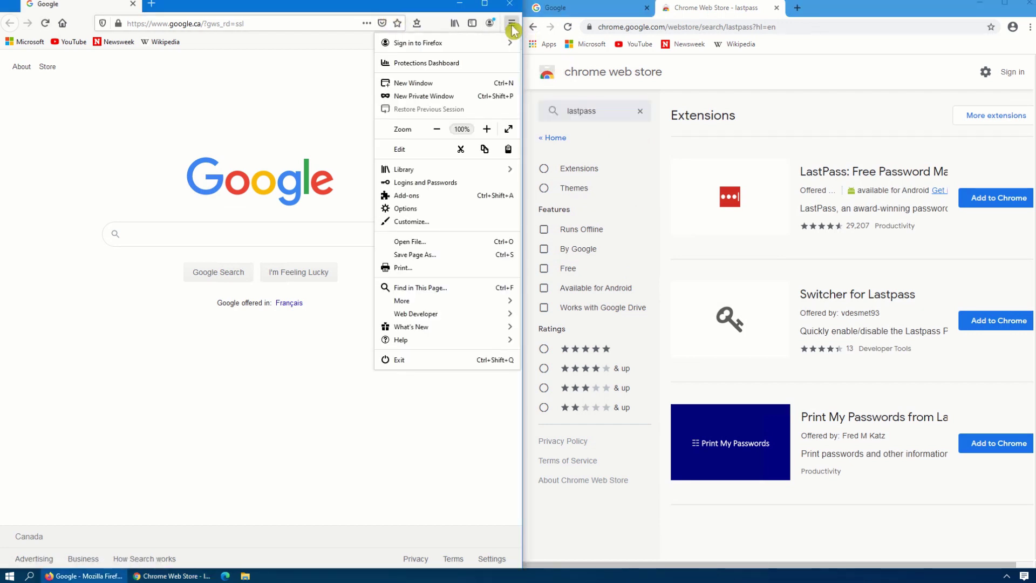
click(417, 195)
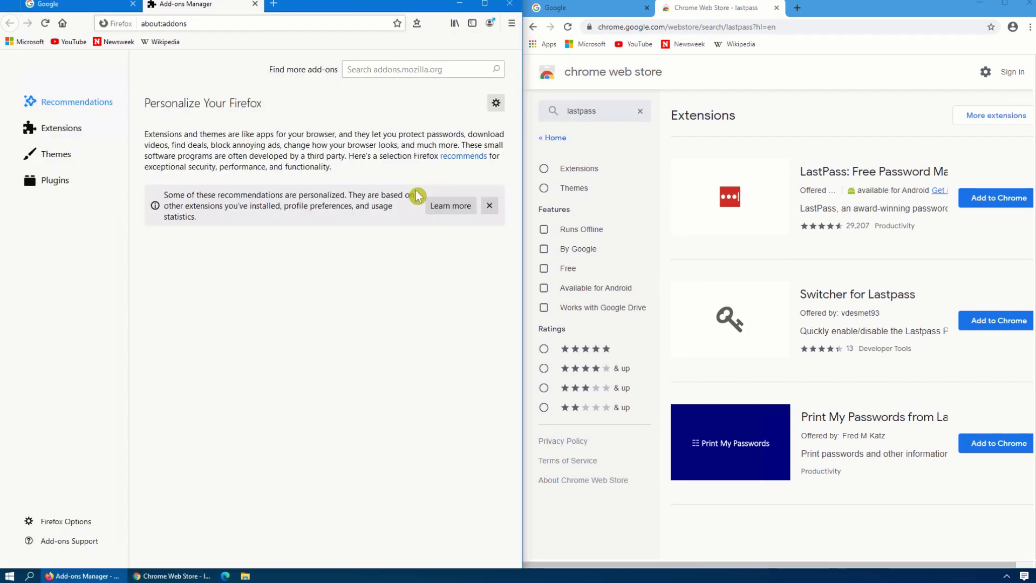
click(369, 65)
text(lastpass)
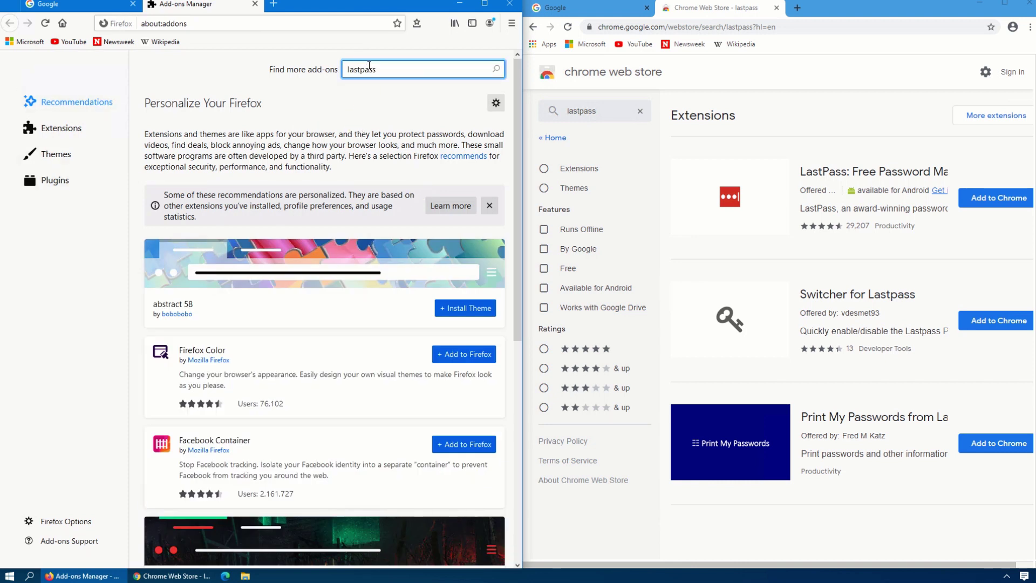
key(Return)
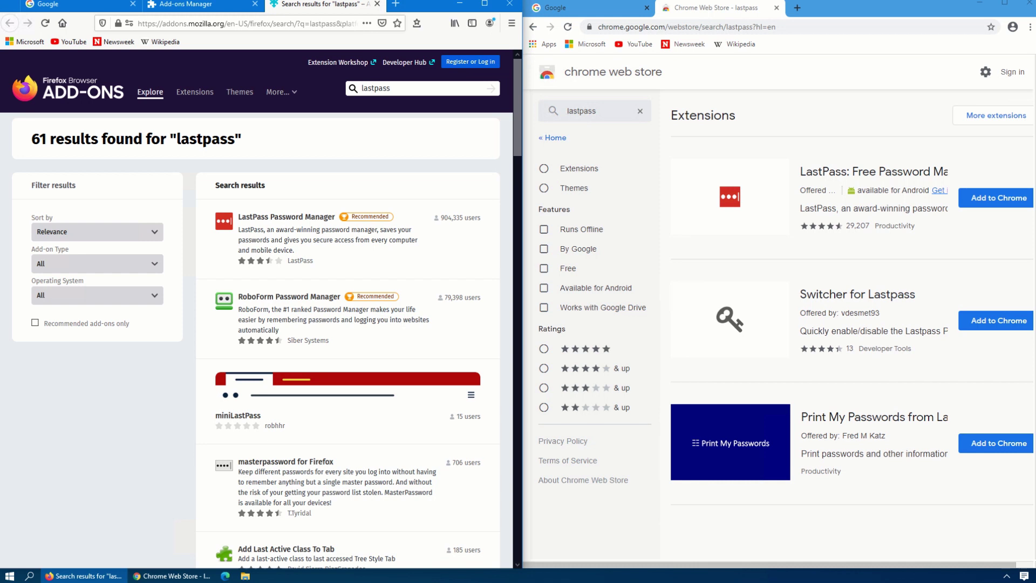
Load the pasted ccleaner.com/ccleaner/builds page in both Firefox and Chrome.
click(297, 23)
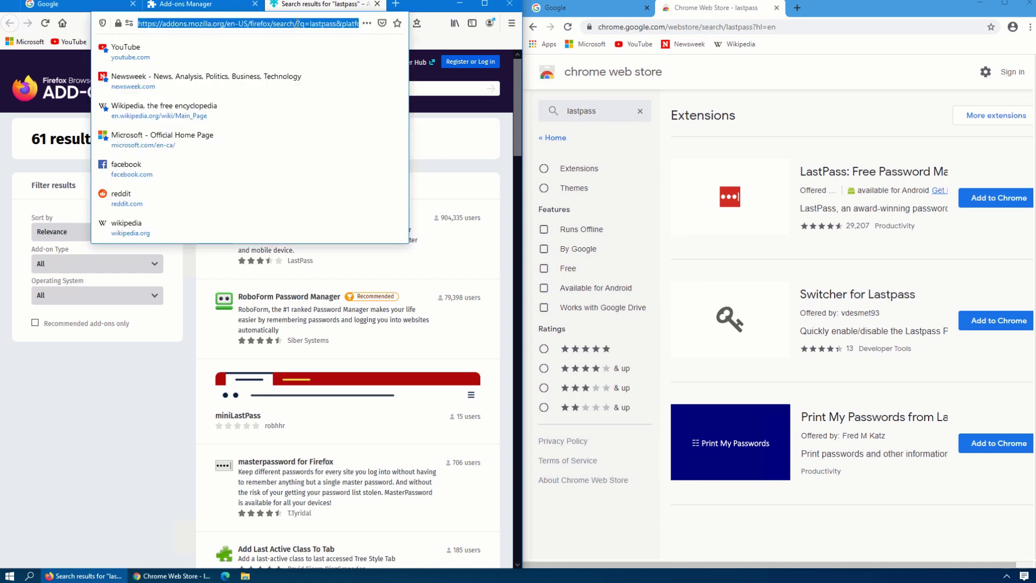
text(www.ccleaner.com/ccleaner/builds)
key(Return)
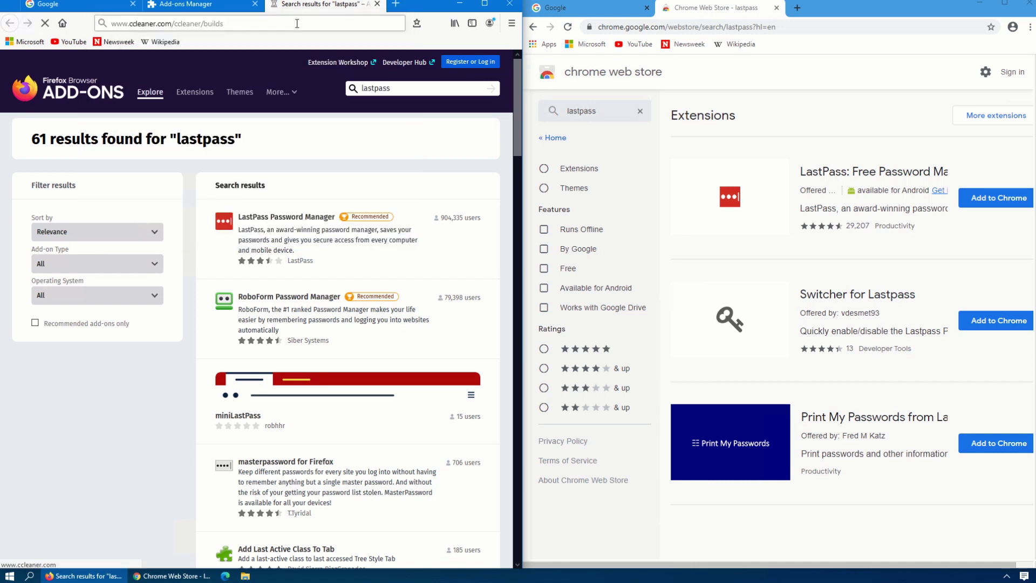
click(644, 27)
text(www.ccleaner.com/ccleaner/builds)
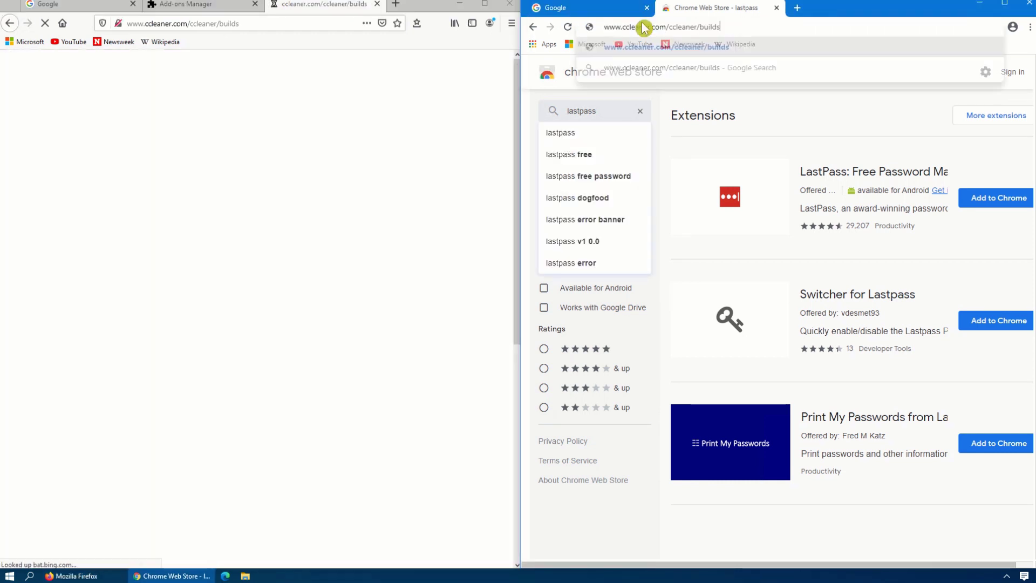
key(Return)
Download the CCleaner Slim installer, ccsetup570_slim.exe, in both browsers.
scroll(138, 457, down, 5)
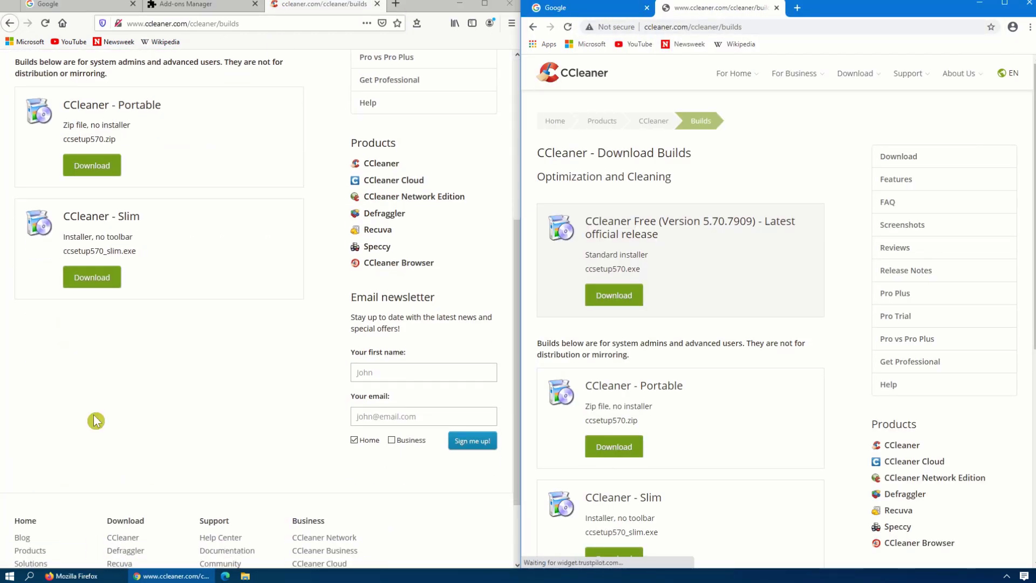
click(92, 275)
scroll(653, 338, down, 6)
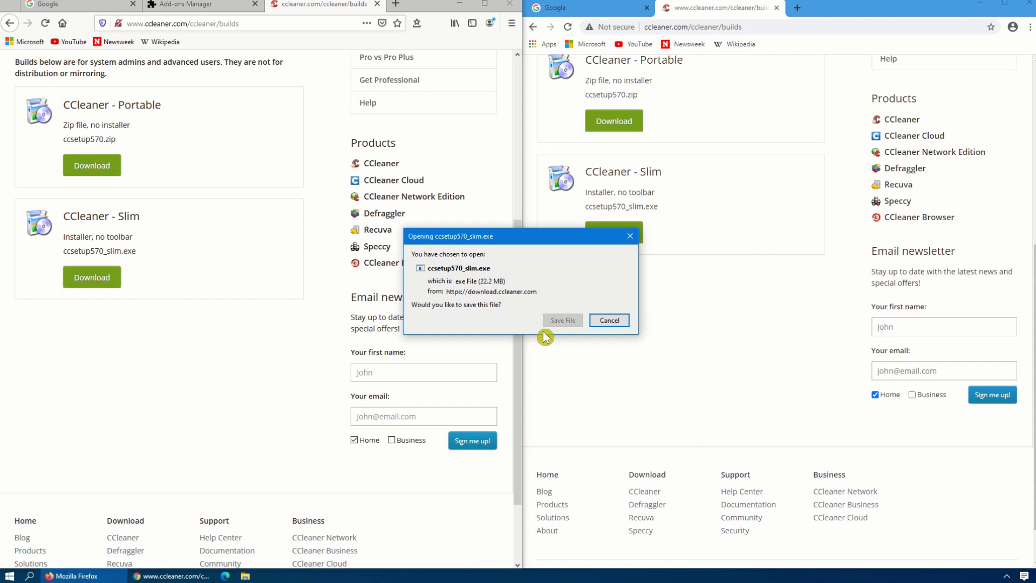
click(562, 321)
click(602, 232)
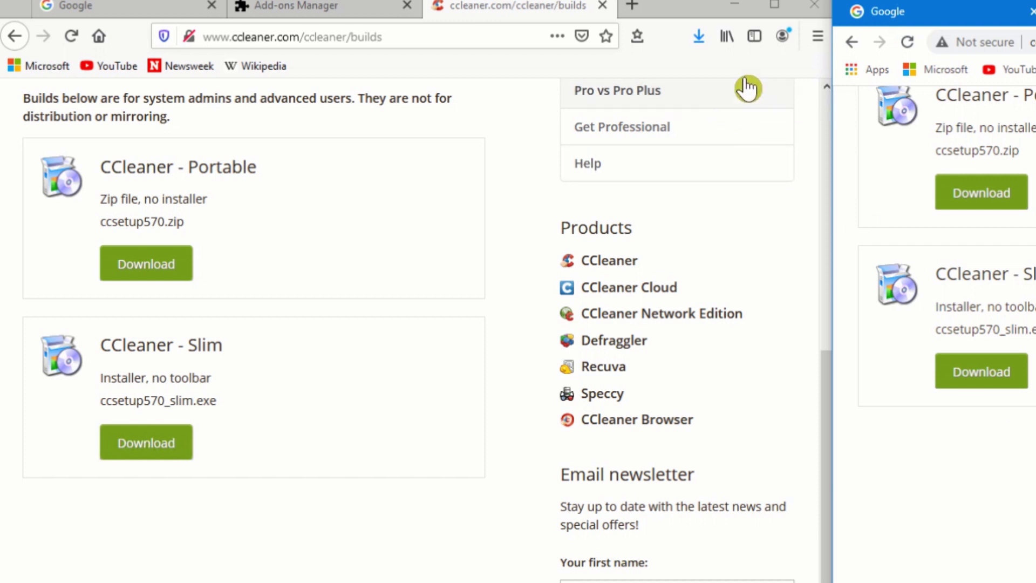
Check Firefox's downloads list, then run and quit the Slim setup downloaded in Chrome.
click(697, 37)
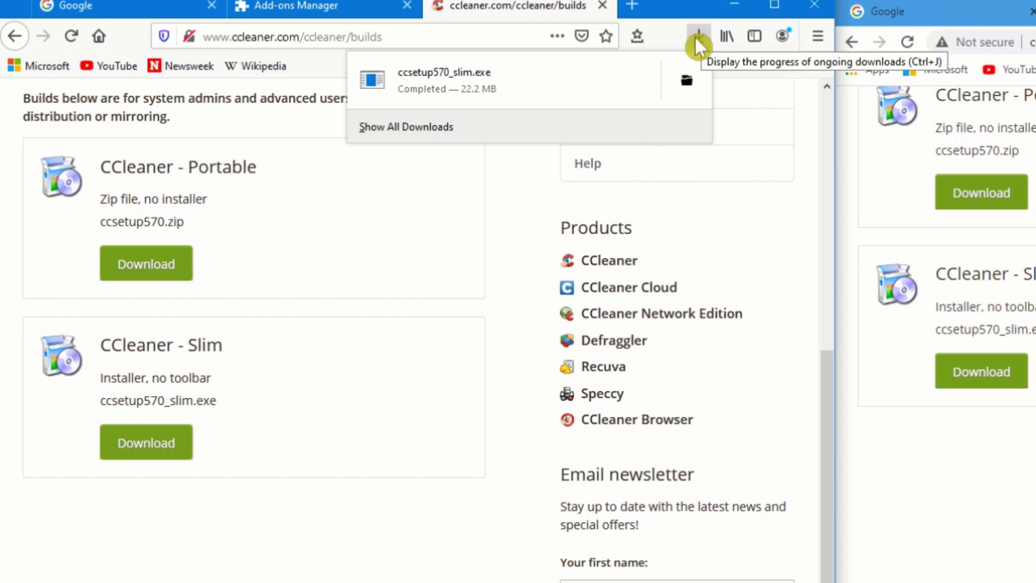
key(Escape)
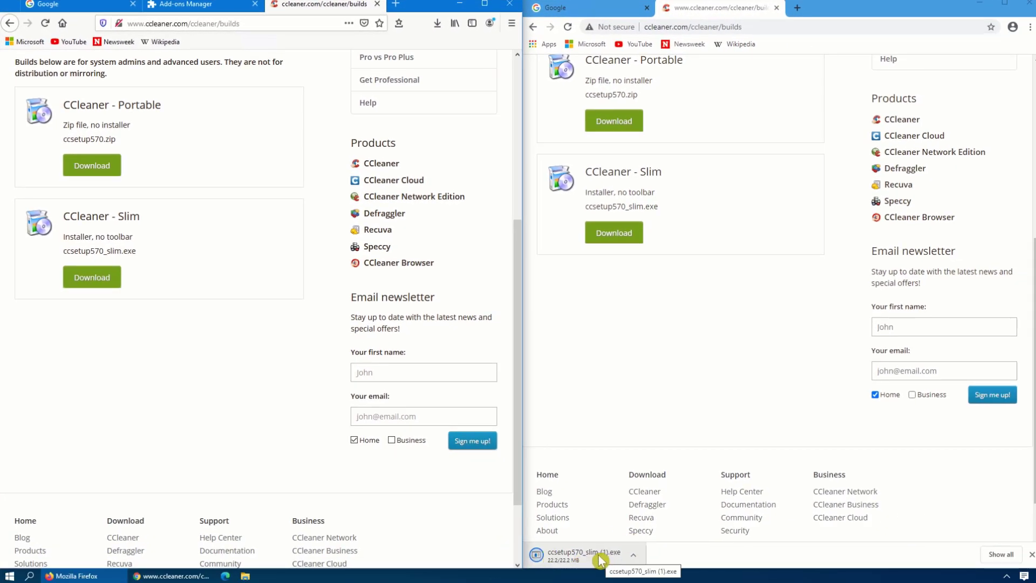
click(600, 561)
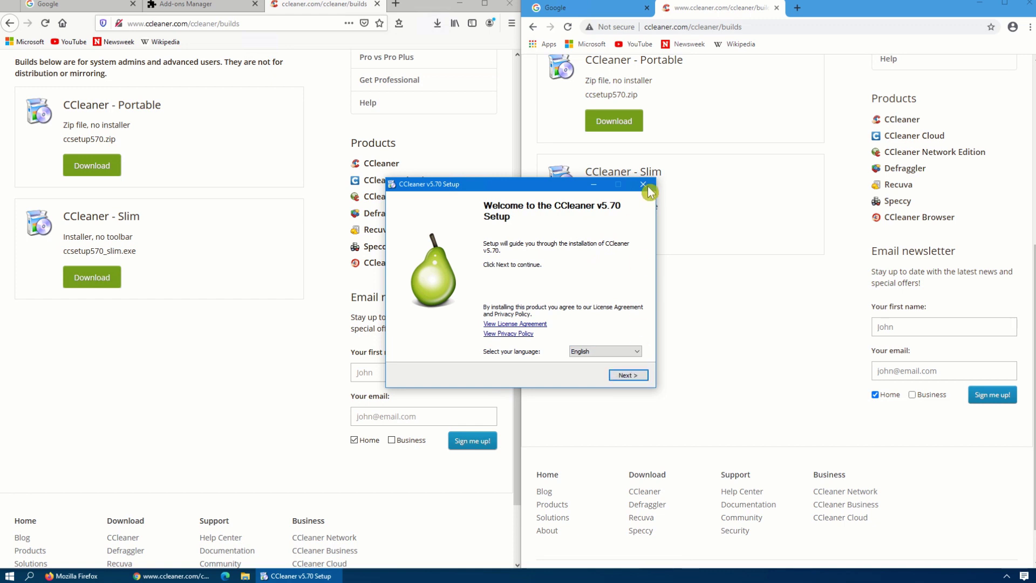
click(648, 186)
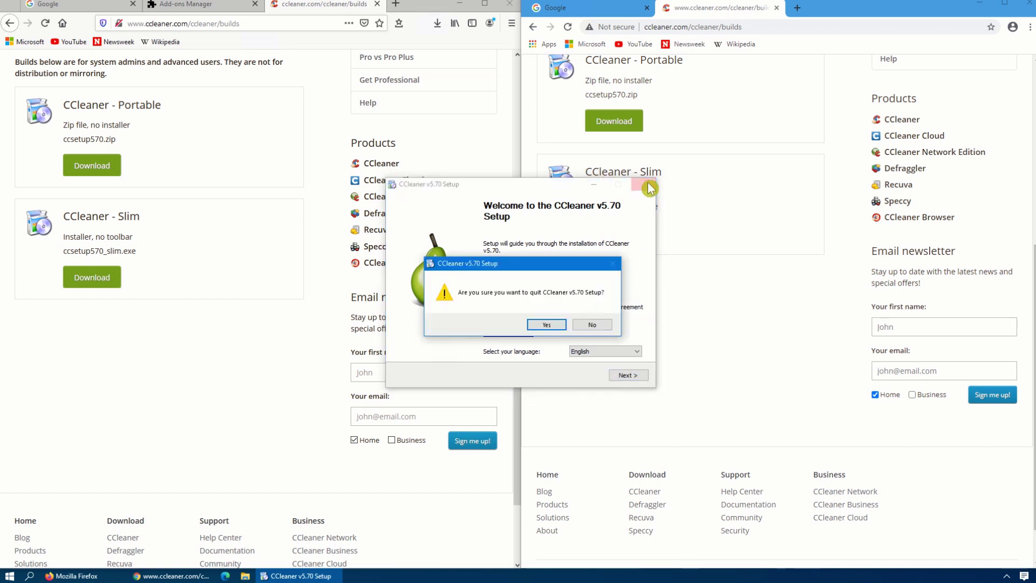
click(546, 326)
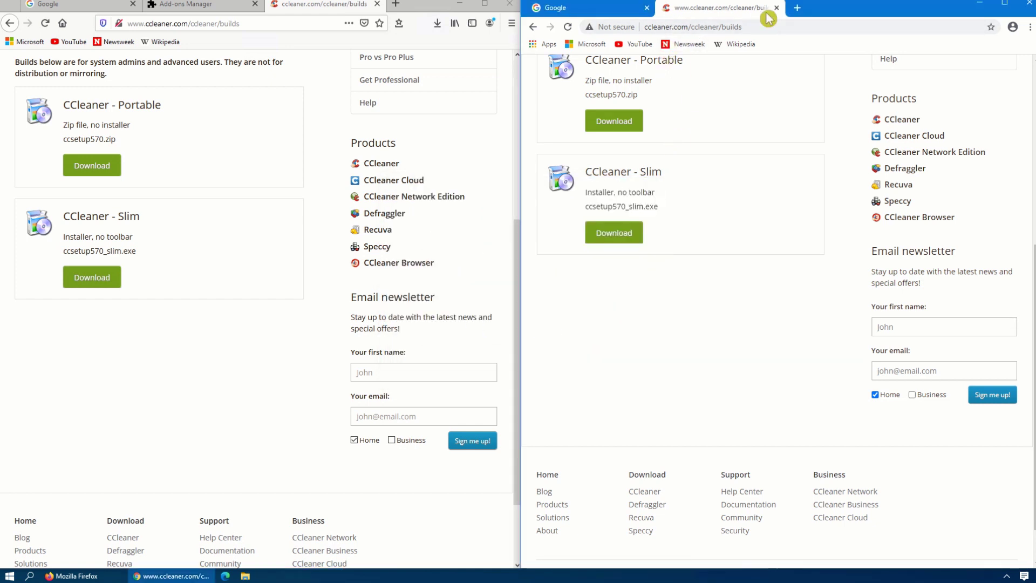
Open microsoft.com/en-ca in Chrome from the 'micr' address suggestion.
click(788, 28)
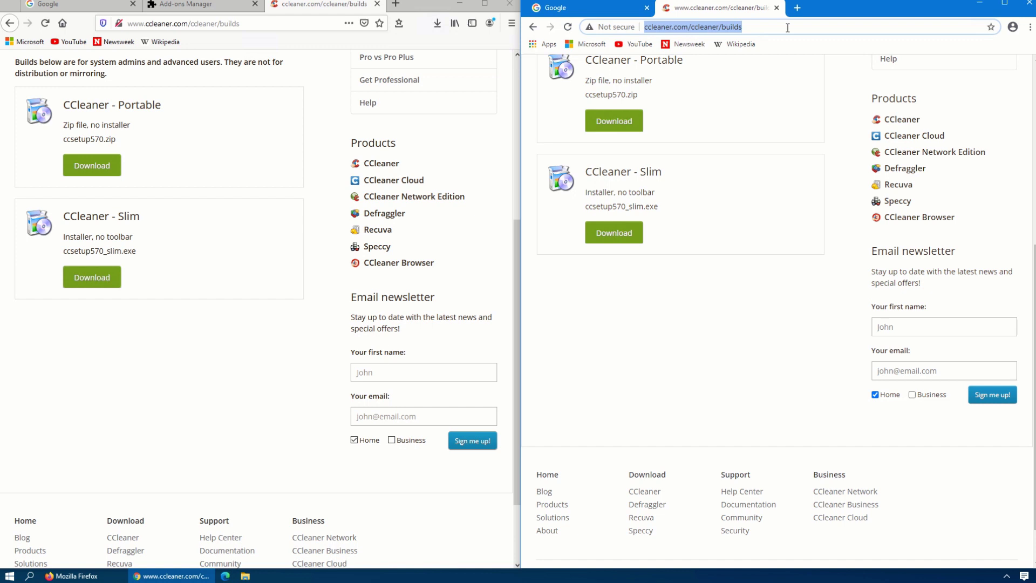
text(micr)
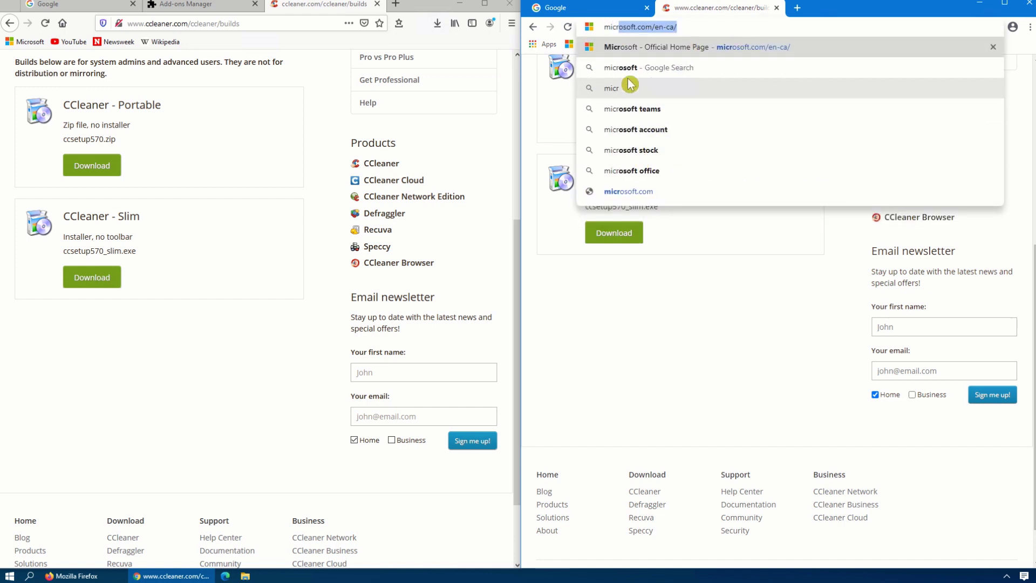
click(636, 47)
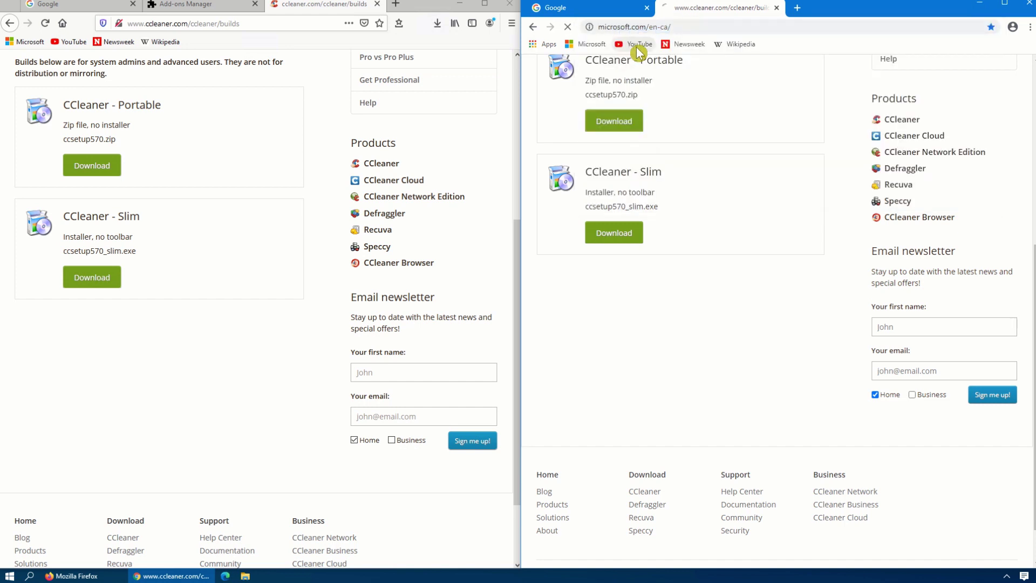
Open microsoft.com/en-ca in Firefox via 'micr' and close the Add-ons Manager tab.
click(167, 24)
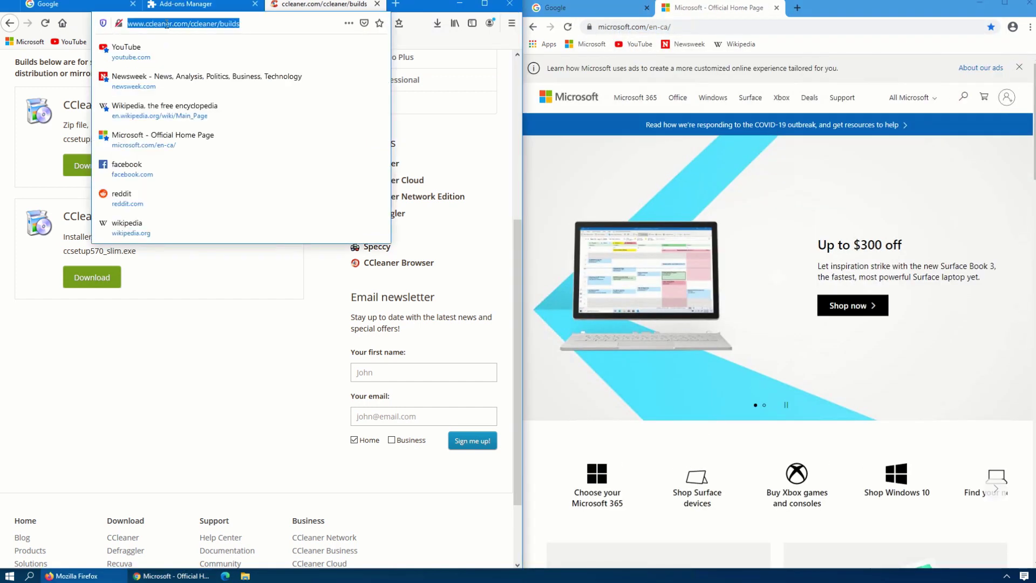
text(microsoft.com/)
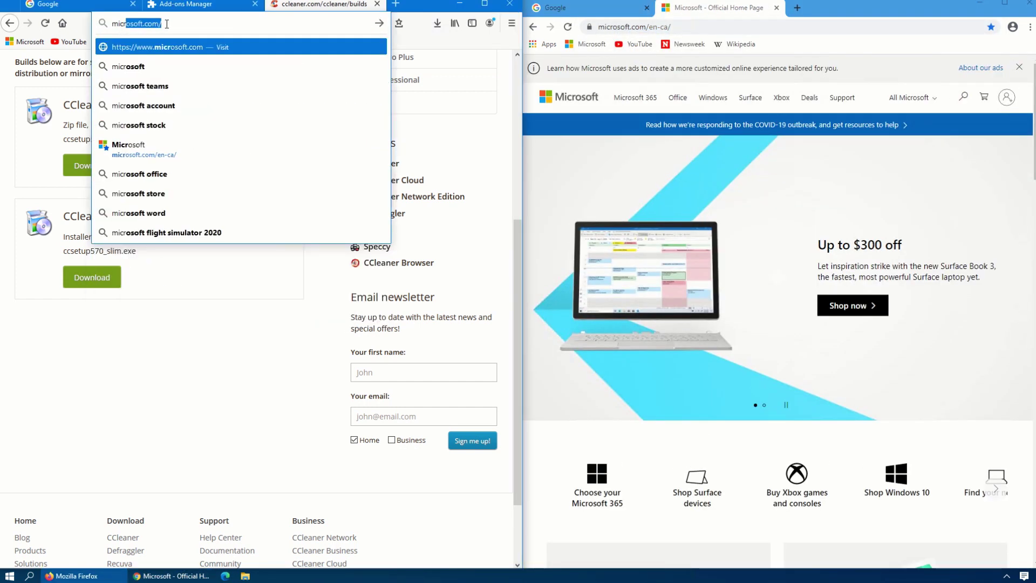
click(192, 54)
click(254, 4)
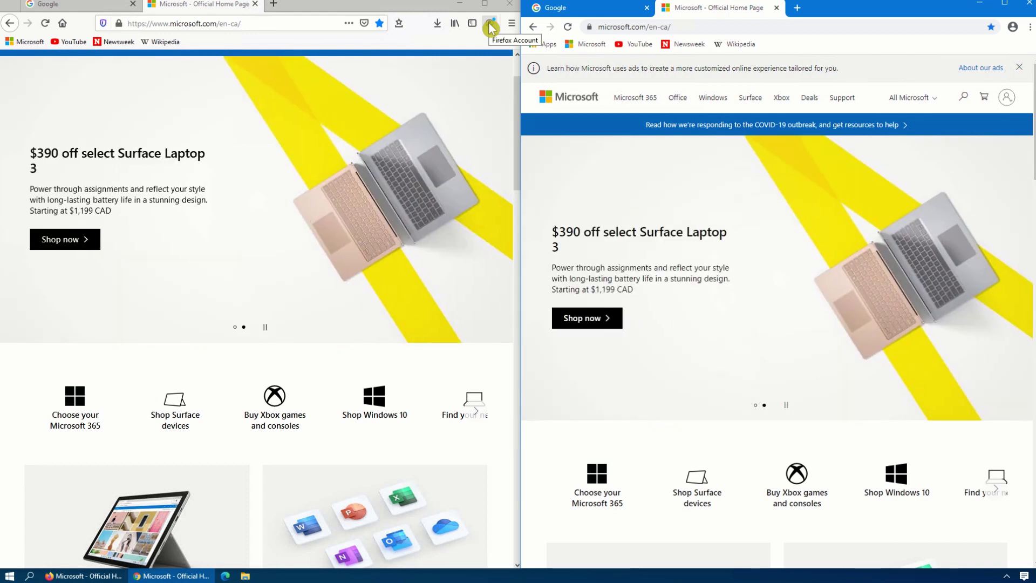
right_click(474, 38)
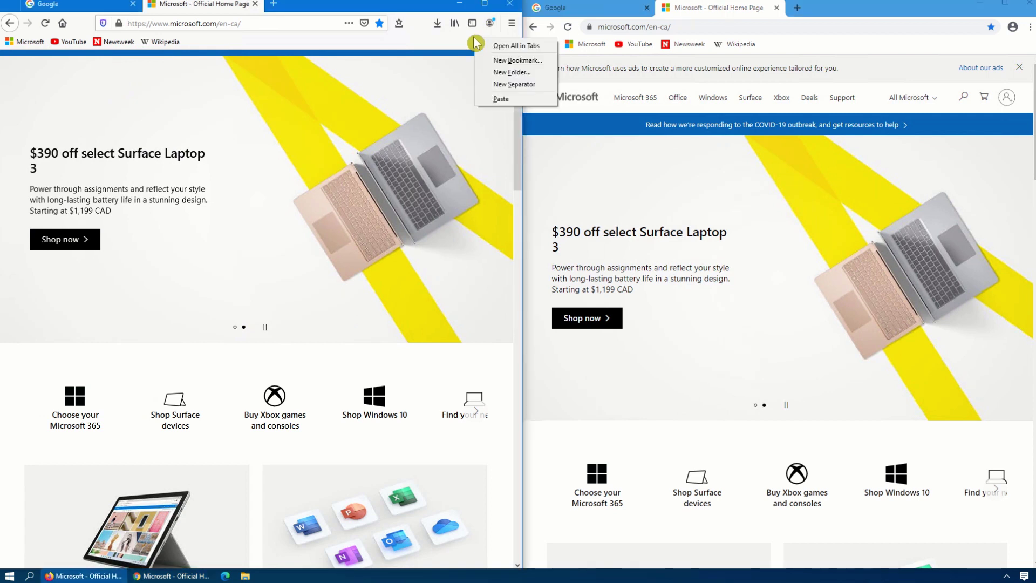
Capture the Microsoft page's row of product tiles with Firefox's Take a Screenshot.
right_click(218, 372)
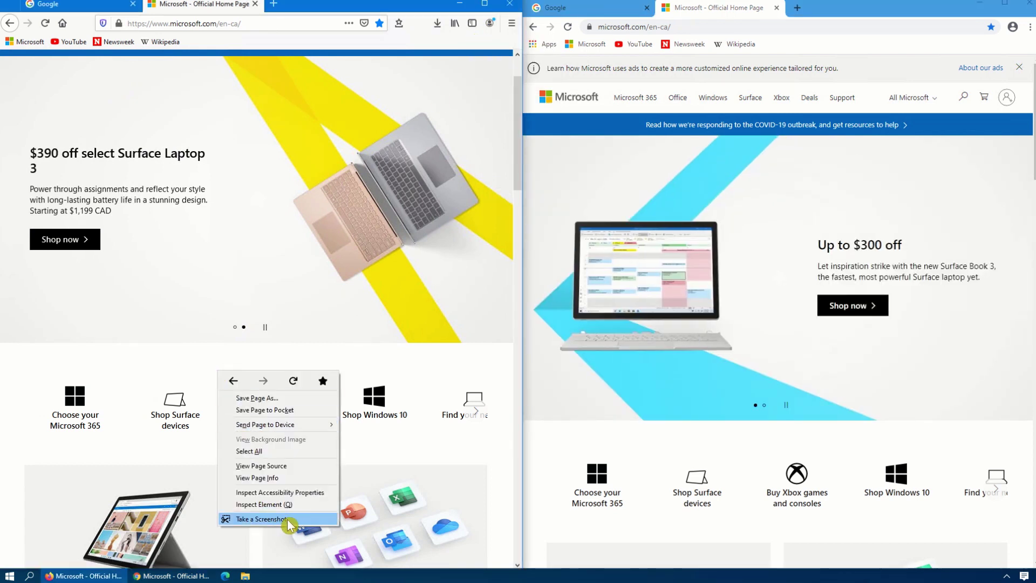
click(279, 520)
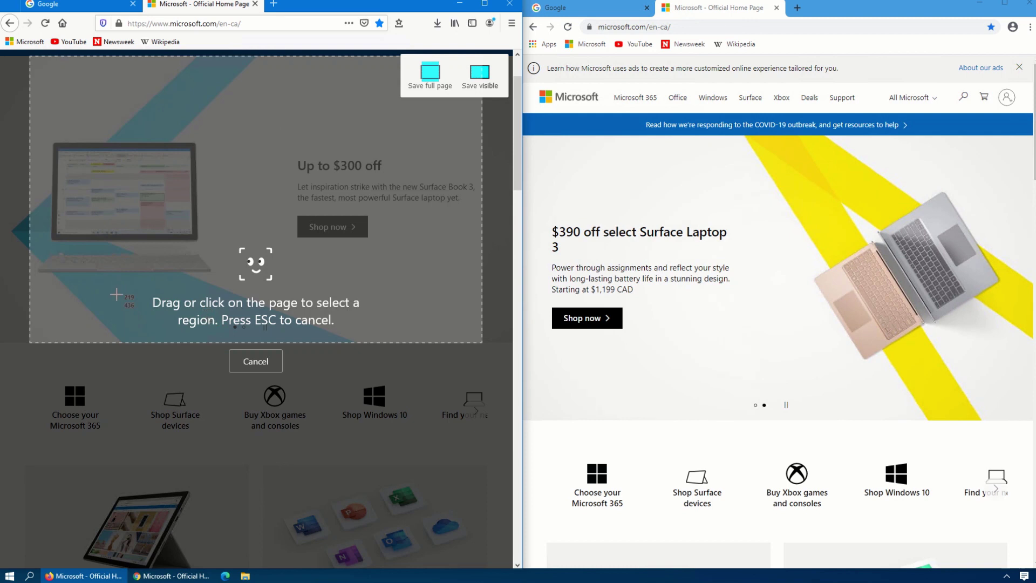
drag(122, 346, 434, 452)
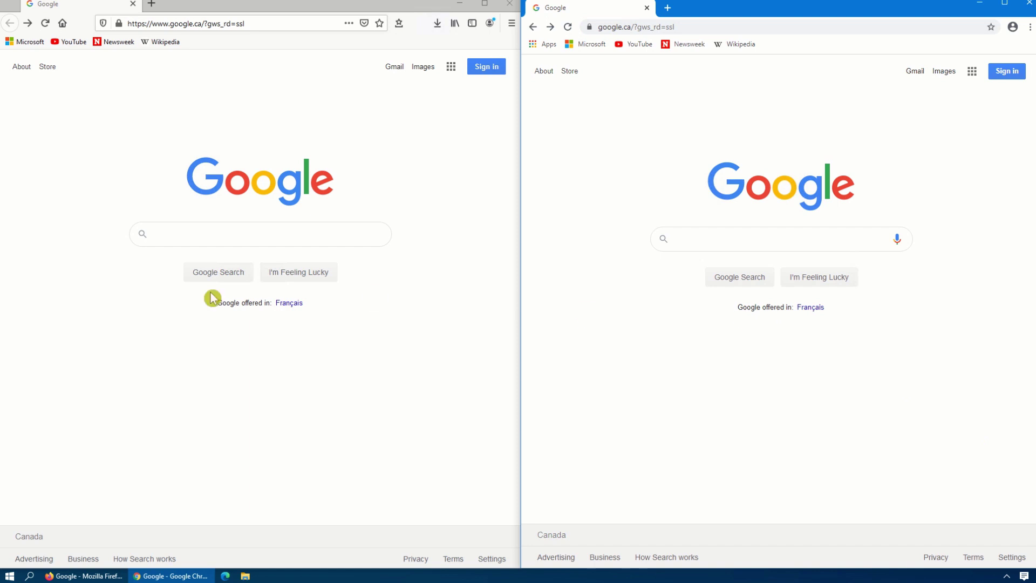
Search Google for 'pc ma' from Firefox's address bar.
click(221, 24)
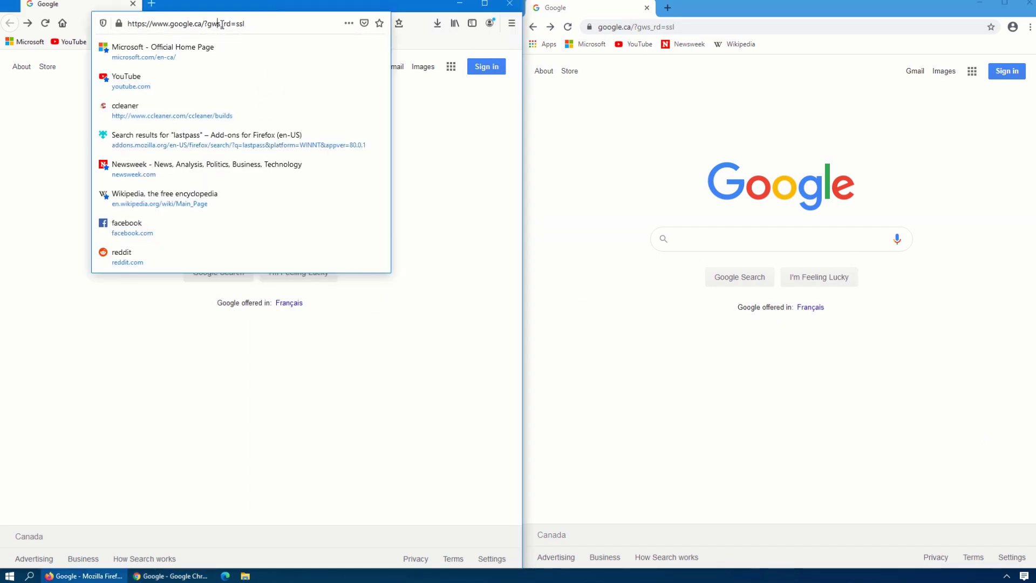
key(ctrl+a)
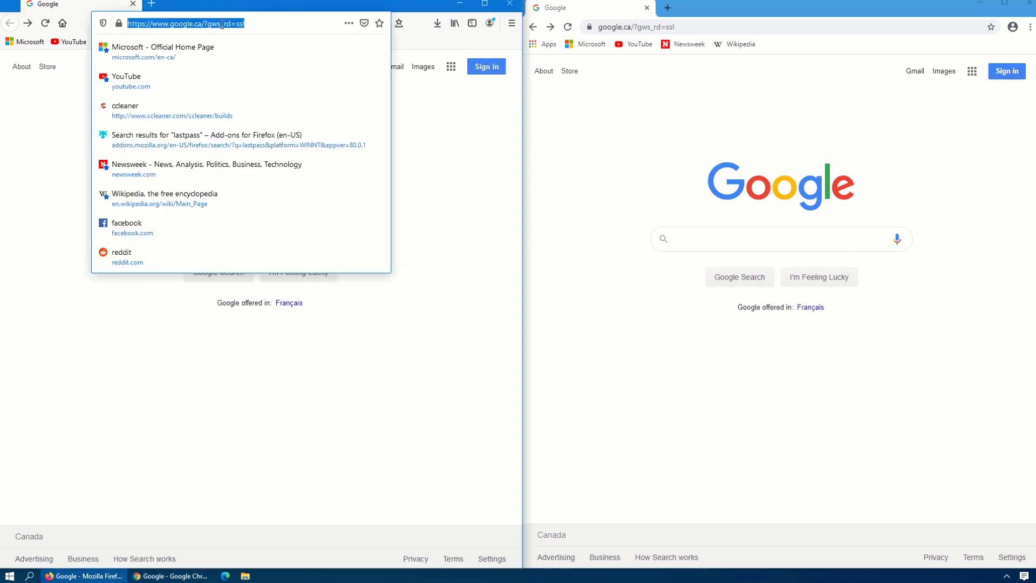
text(pc ma)
key(Return)
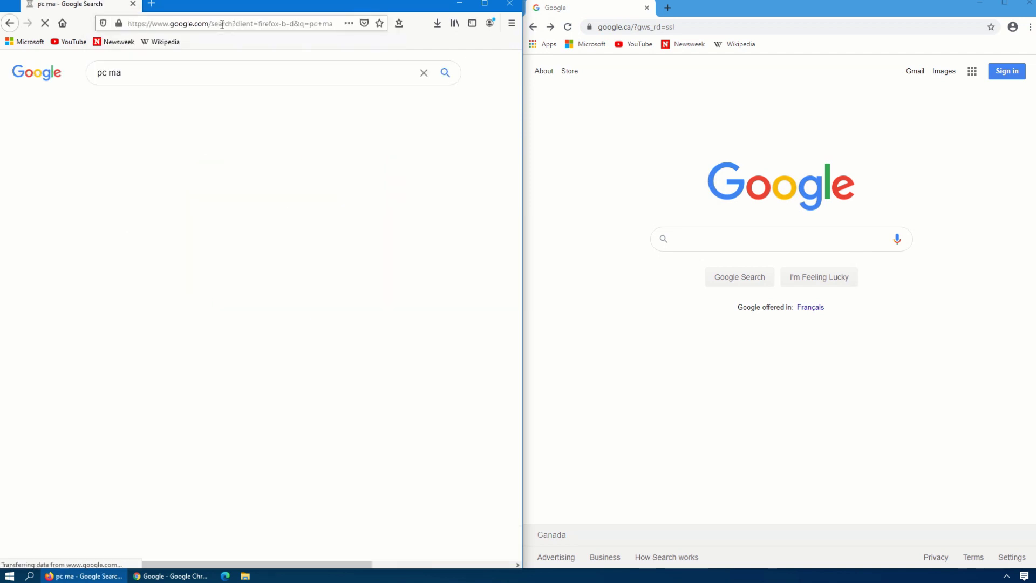
Search Google for 'pc magazine' from Chrome's omnibox using the 'pc mag' completion.
click(654, 23)
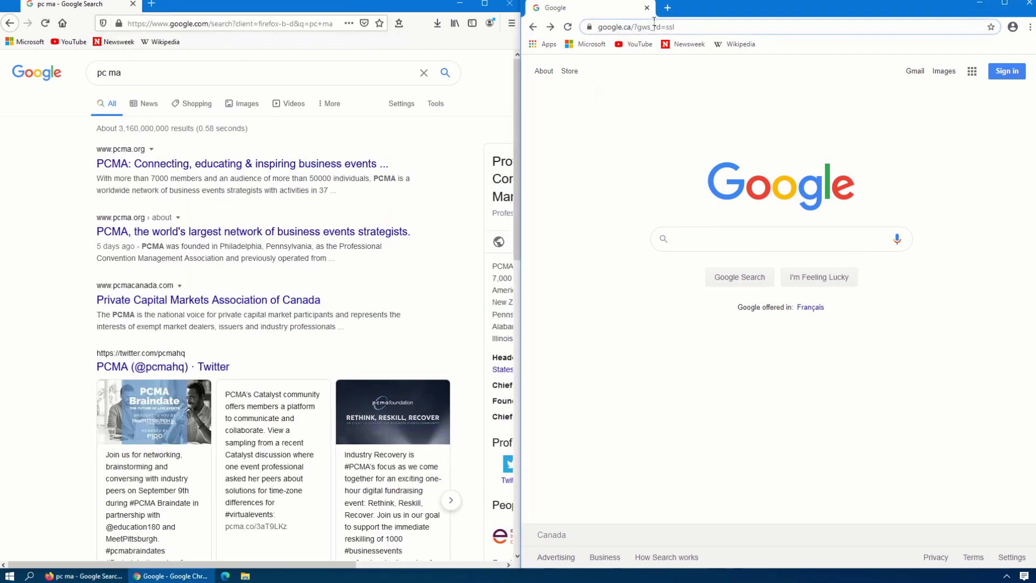
click(654, 23)
text(pc mag)
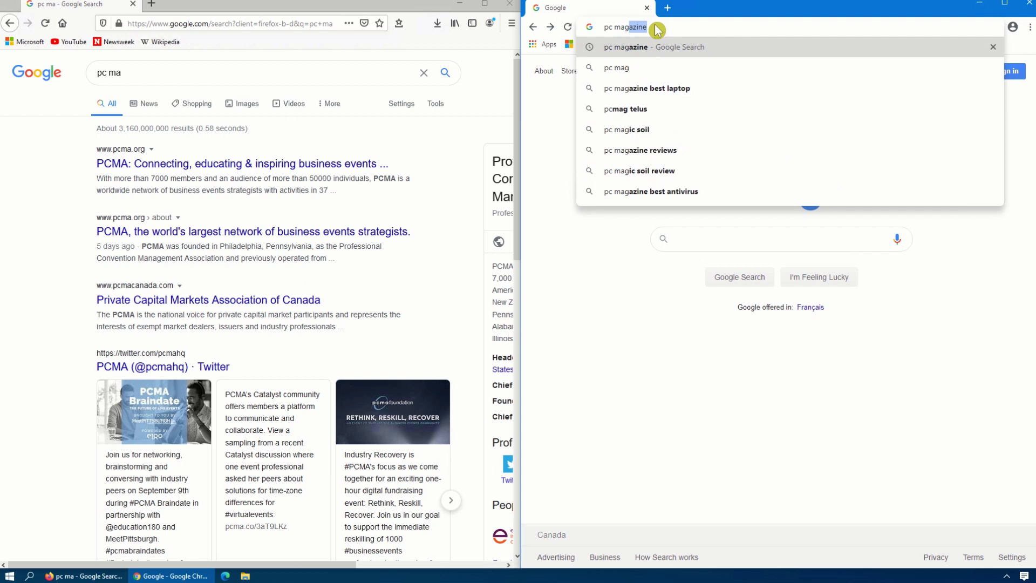
key(Return)
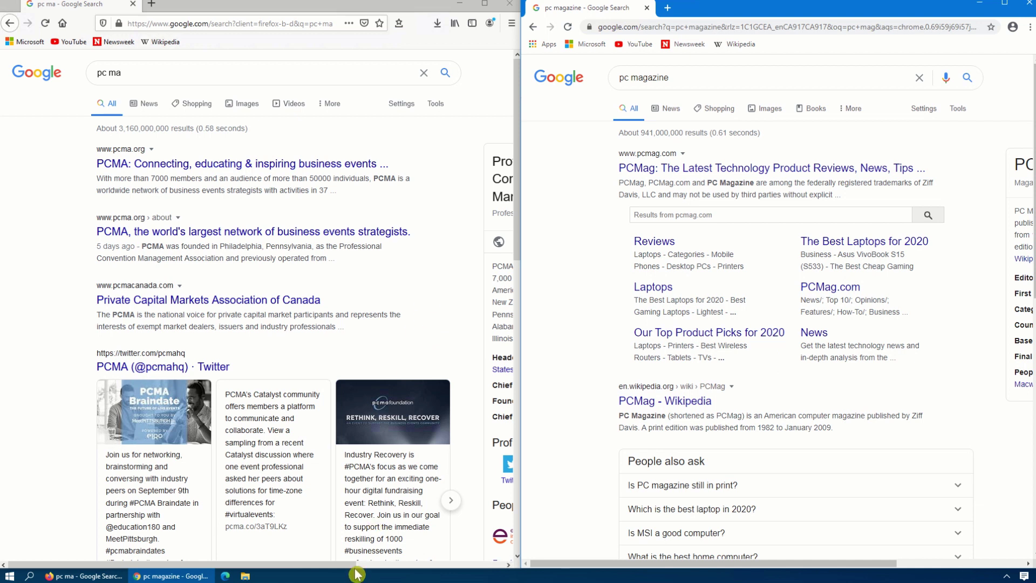
mouse_move(374, 567)
mouse_down()
mouse_move(501, 567)
mouse_move(373, 567)
mouse_up()
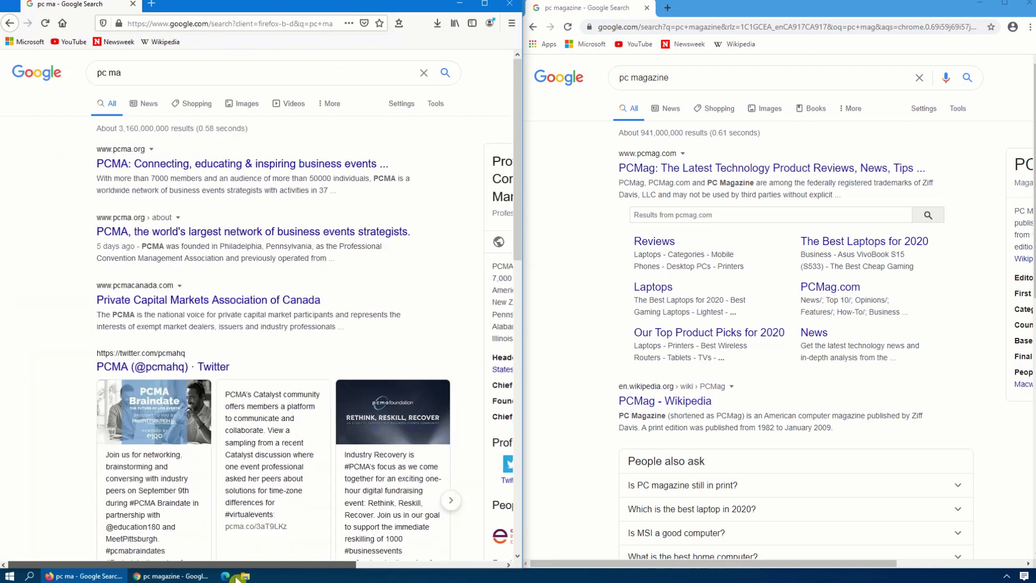
drag(641, 570, 534, 566)
click(439, 301)
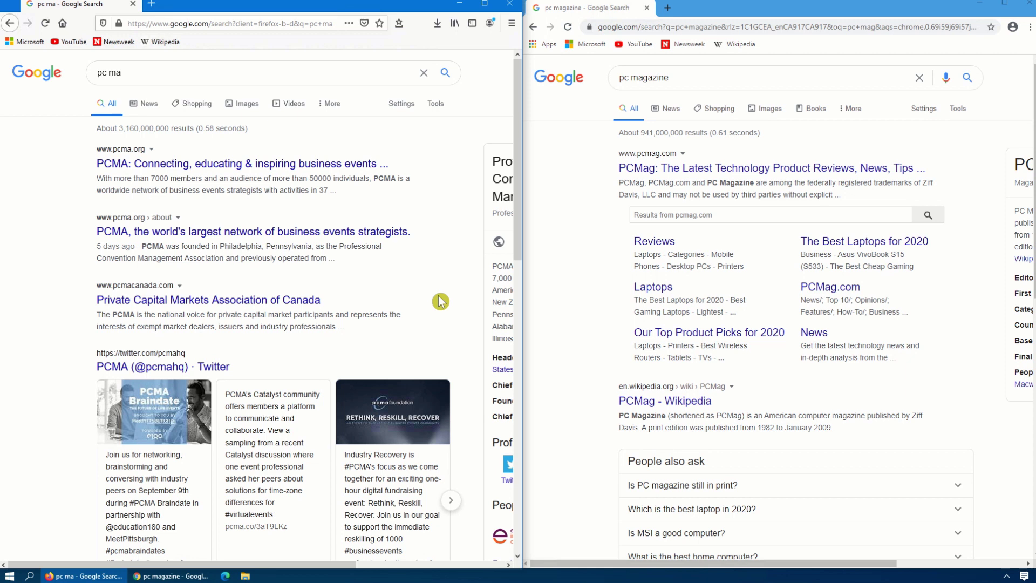
scroll(440, 301, down, 3)
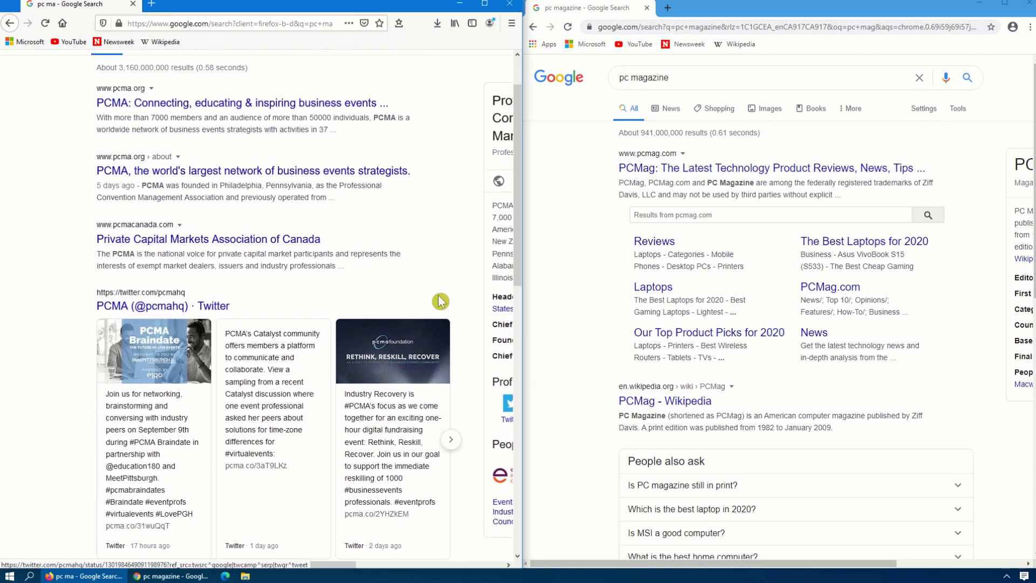
scroll(440, 302, up, 3)
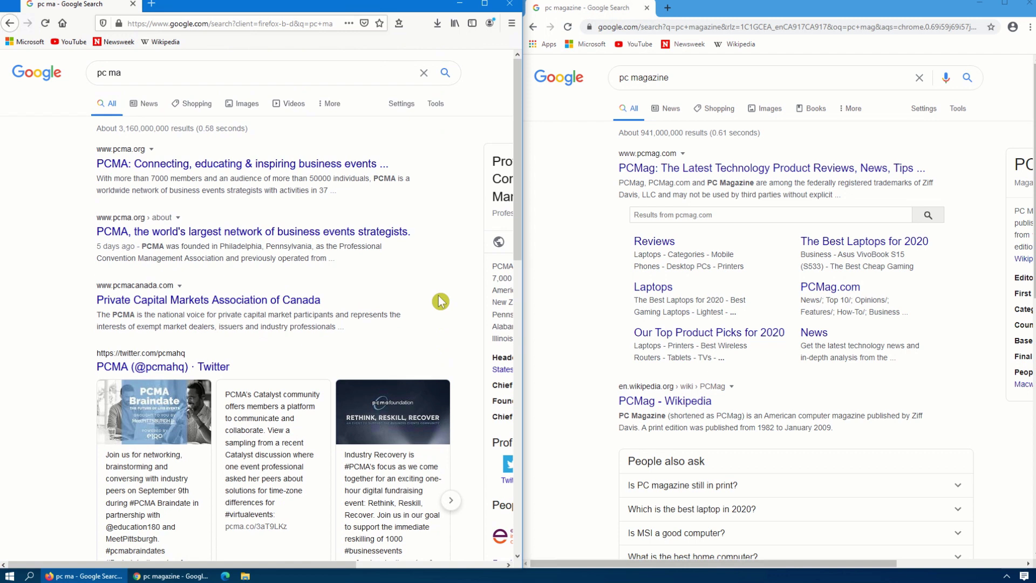
scroll(440, 301, right, 6)
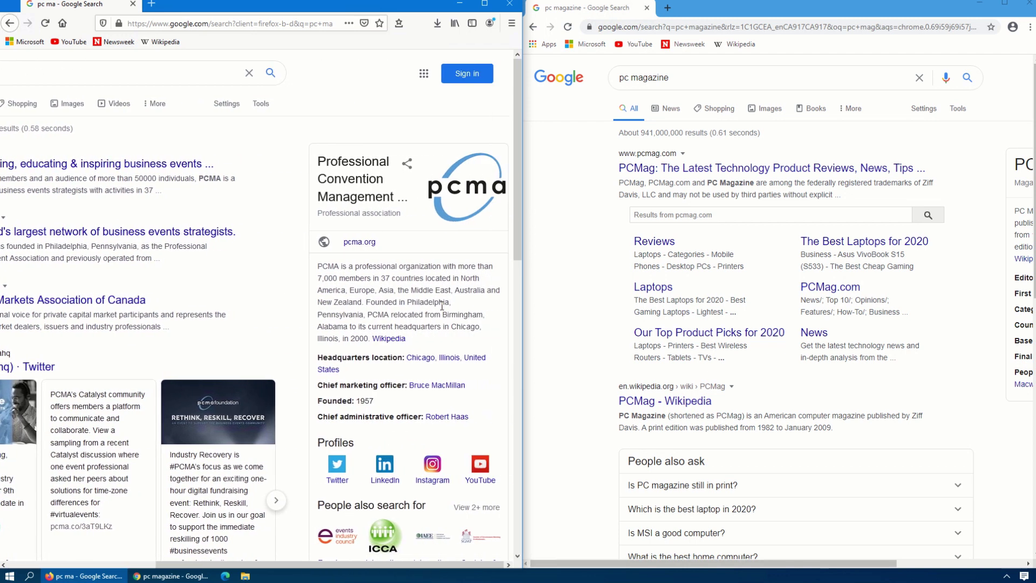
scroll(441, 306, left, 6)
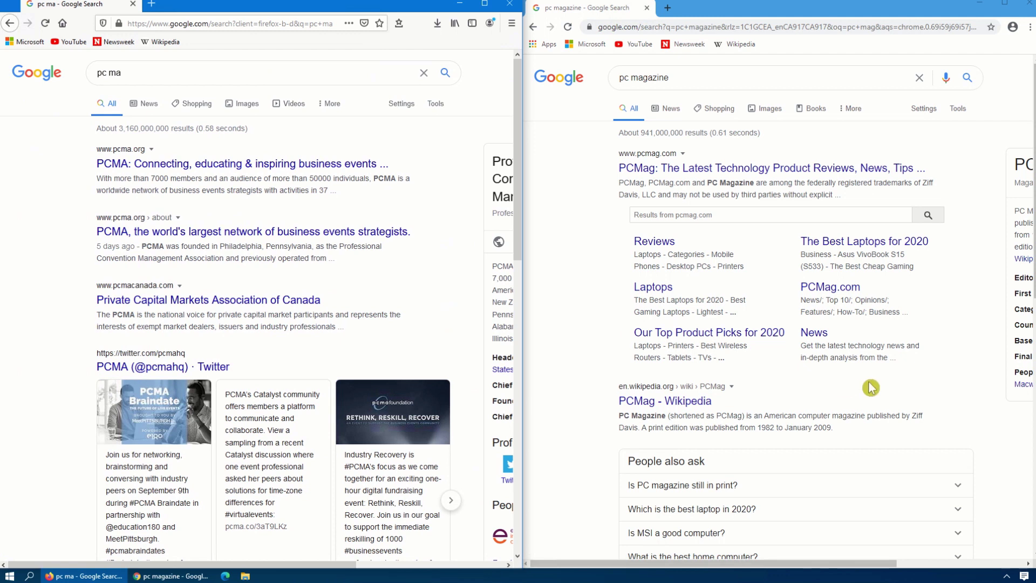
click(869, 389)
scroll(870, 388, right, 5)
scroll(870, 389, left, 3)
scroll(869, 388, left, 2)
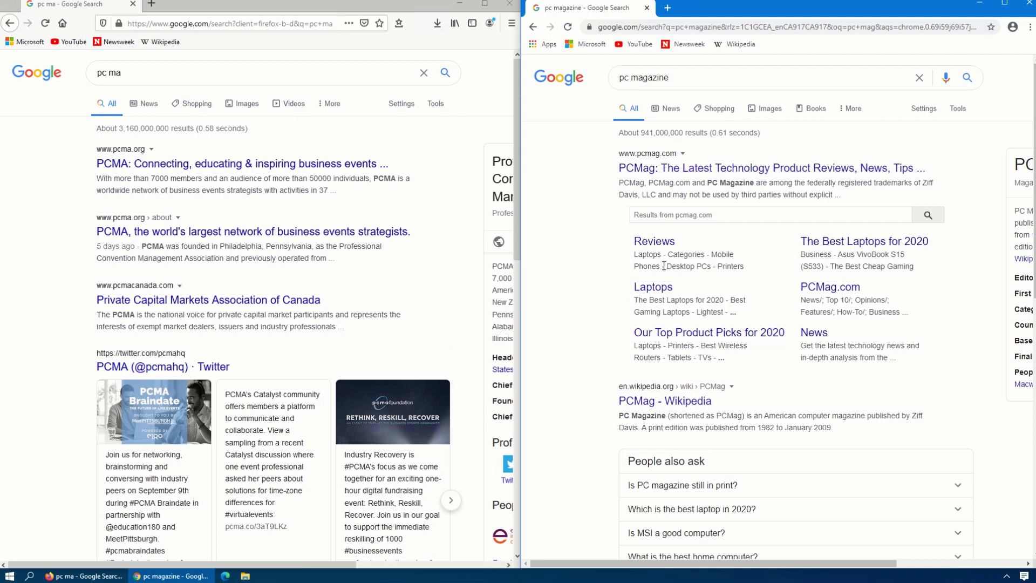
scroll(659, 282, down, 9)
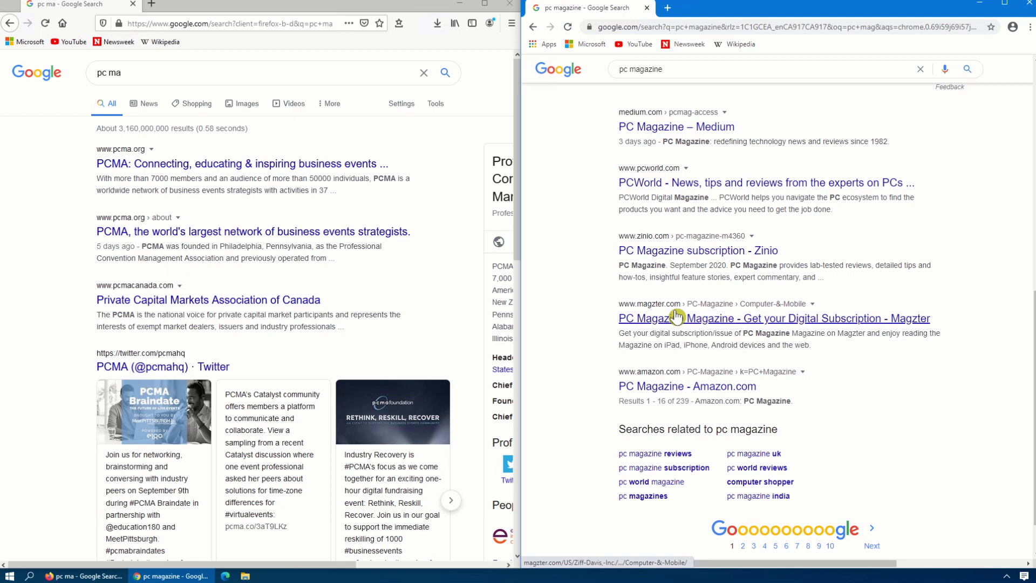
Open the PC Magazine Amazon result and reverse-search the 13 Things cover image on Google.
click(689, 386)
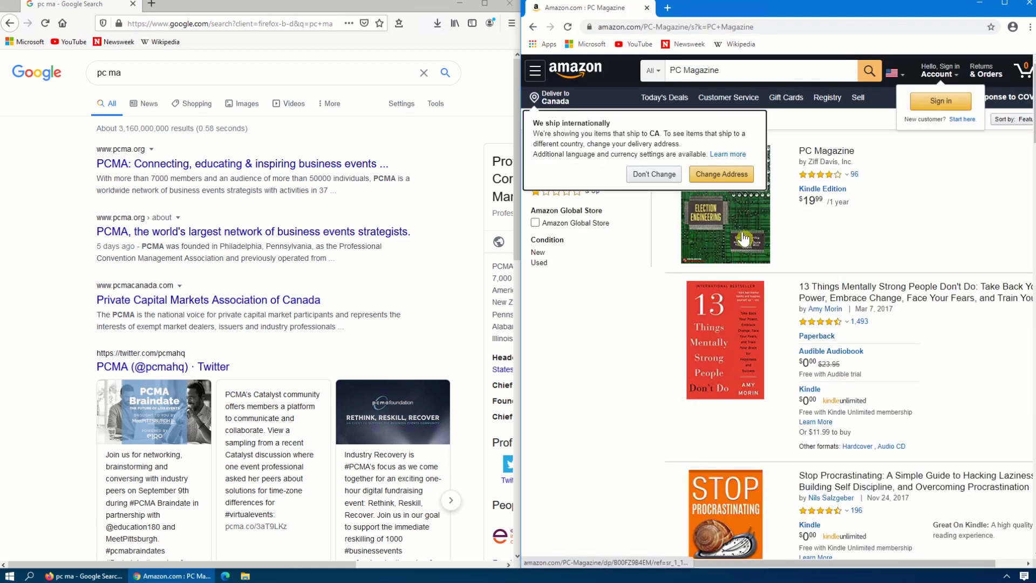
right_click(708, 373)
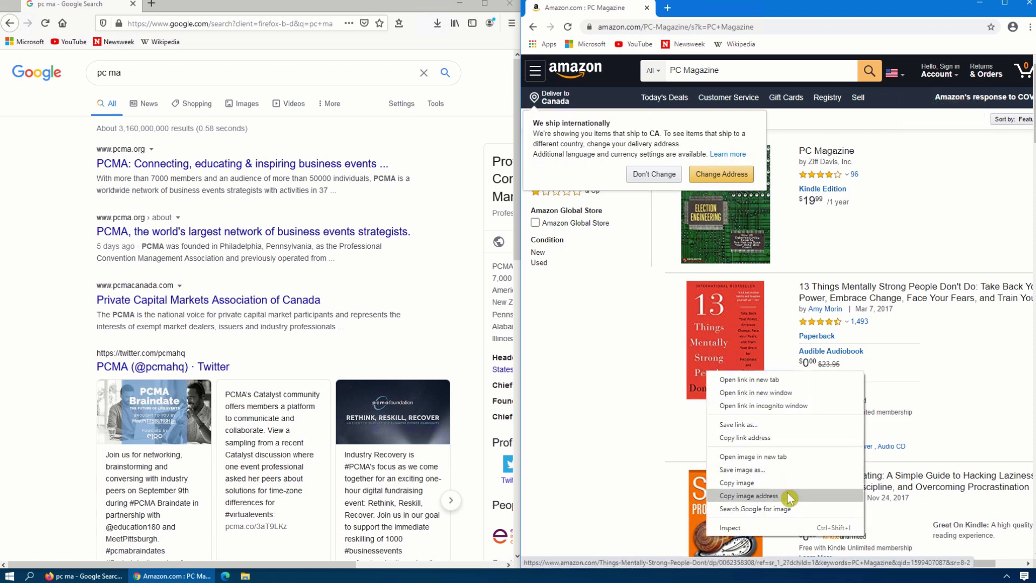
click(788, 516)
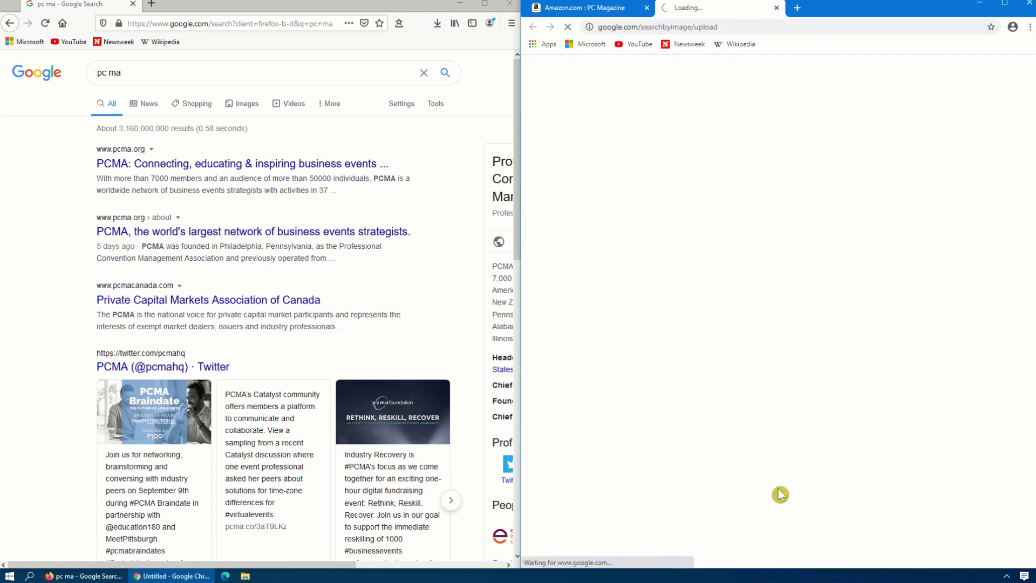
scroll(739, 337, down, 5)
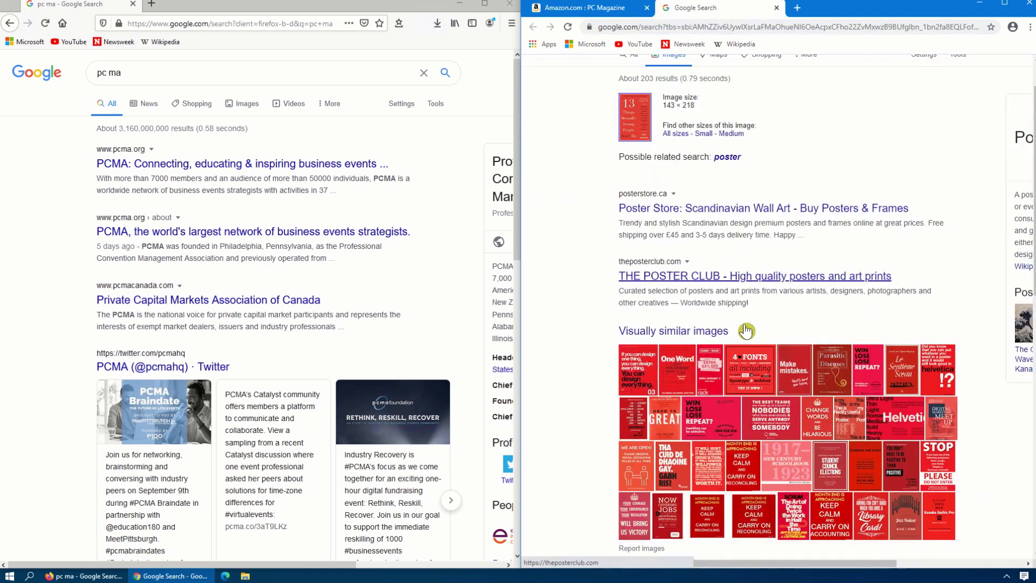
scroll(747, 329, down, 6)
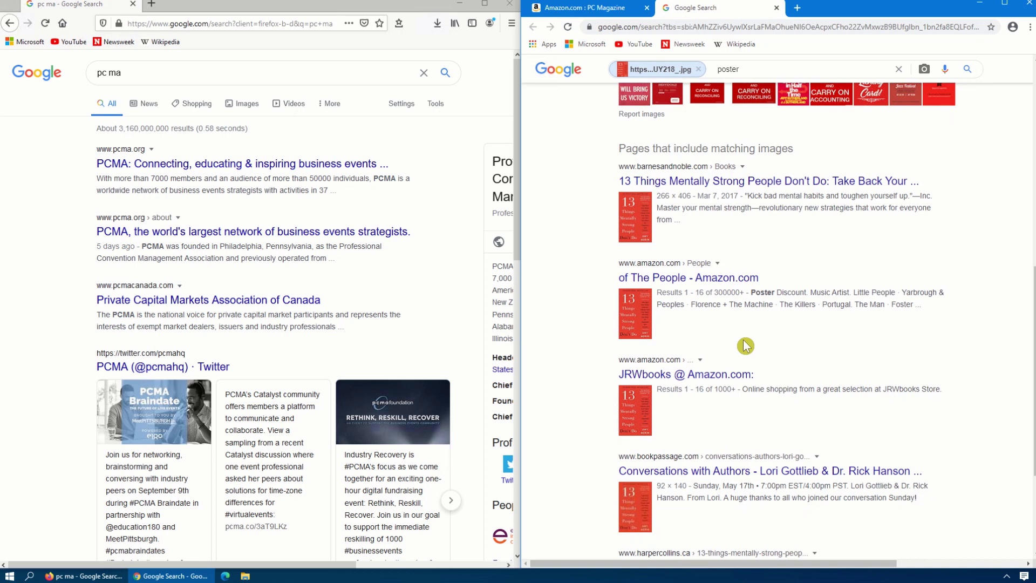
scroll(745, 342, up, 8)
scroll(746, 345, up, 7)
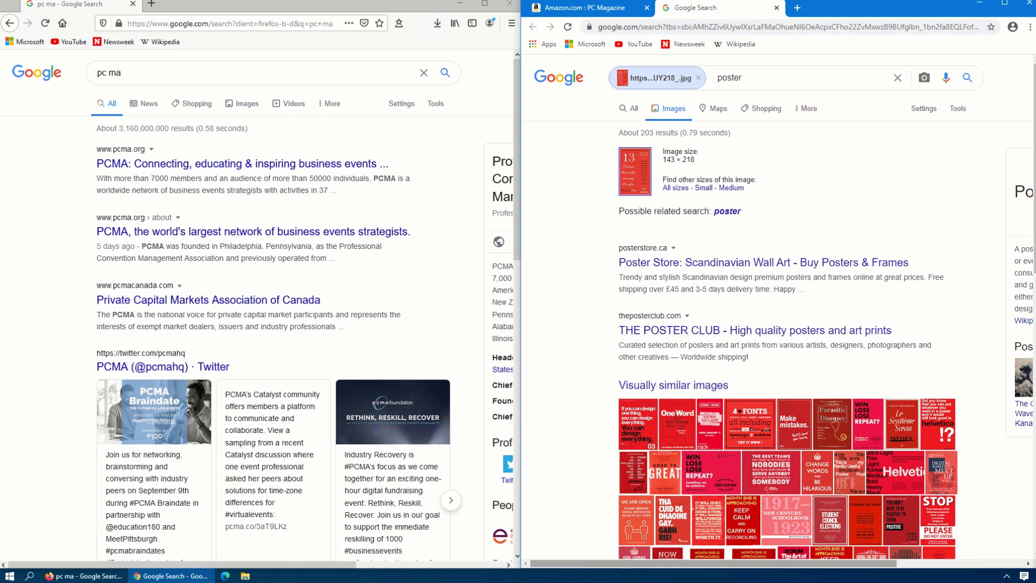
Close Chrome's image search tab and navigate Firefox to mozilla.org.
click(775, 8)
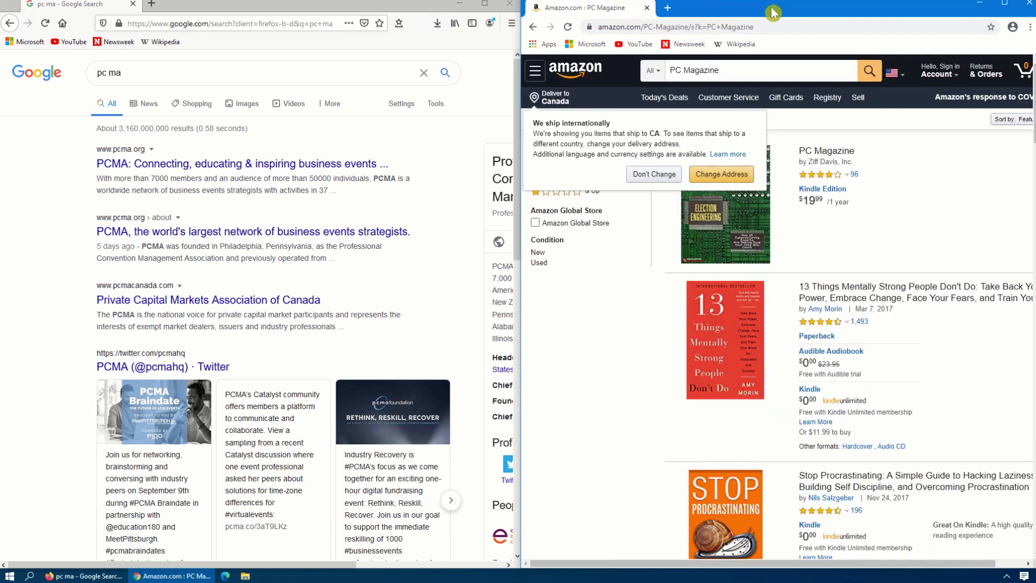
click(778, 25)
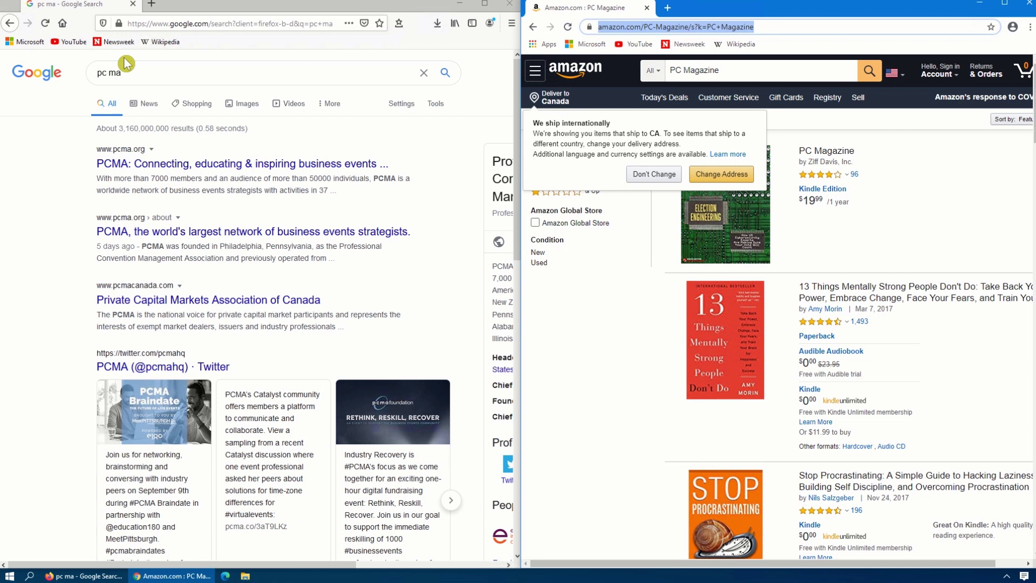
click(203, 21)
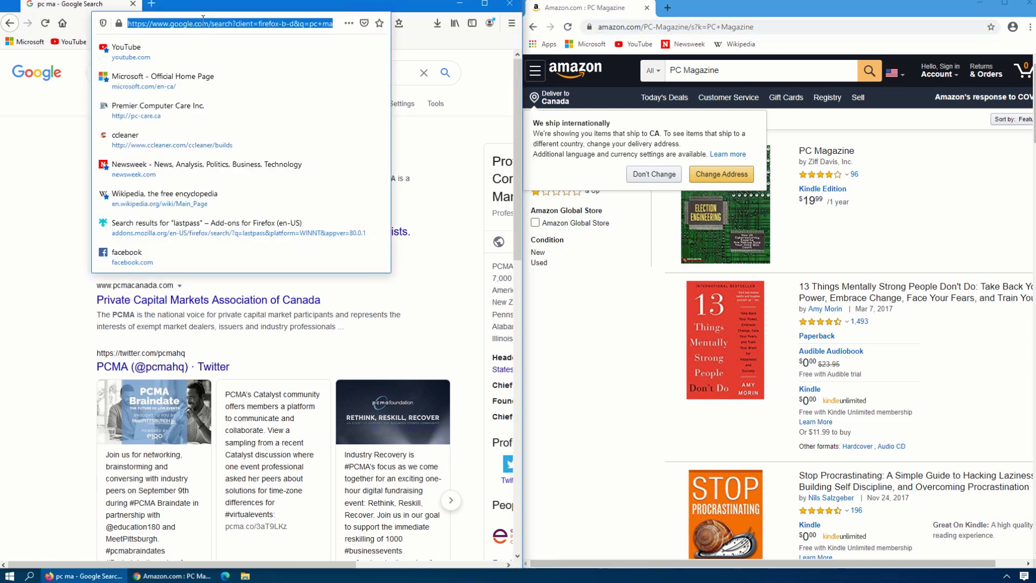
text(mozilla)
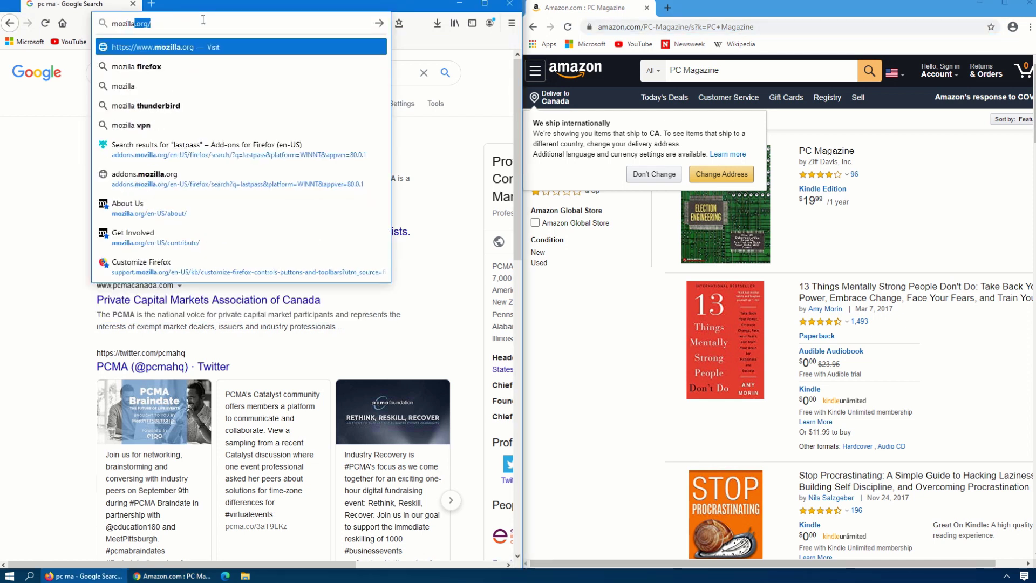
key(BackSpace)
text(.org)
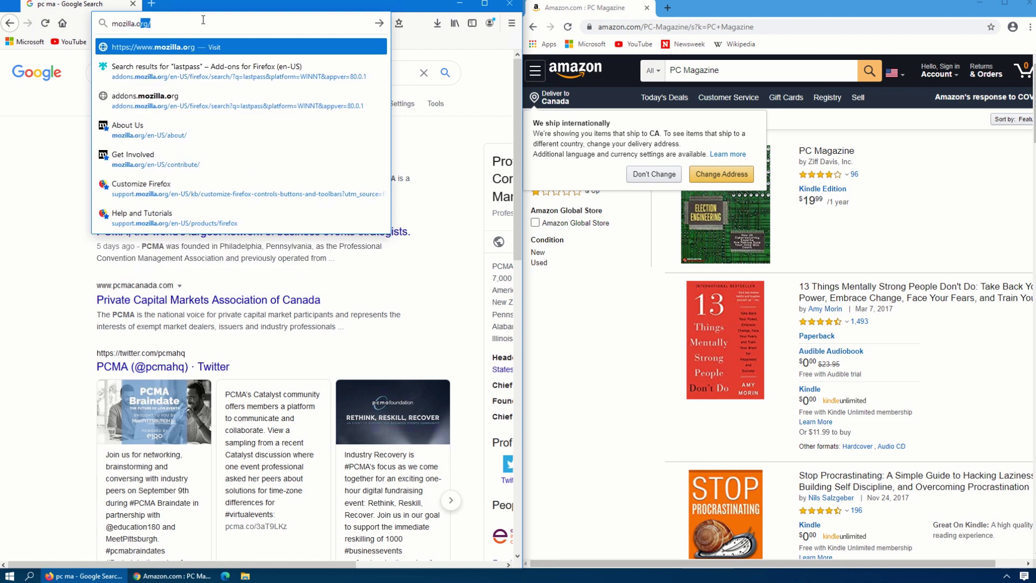
key(Return)
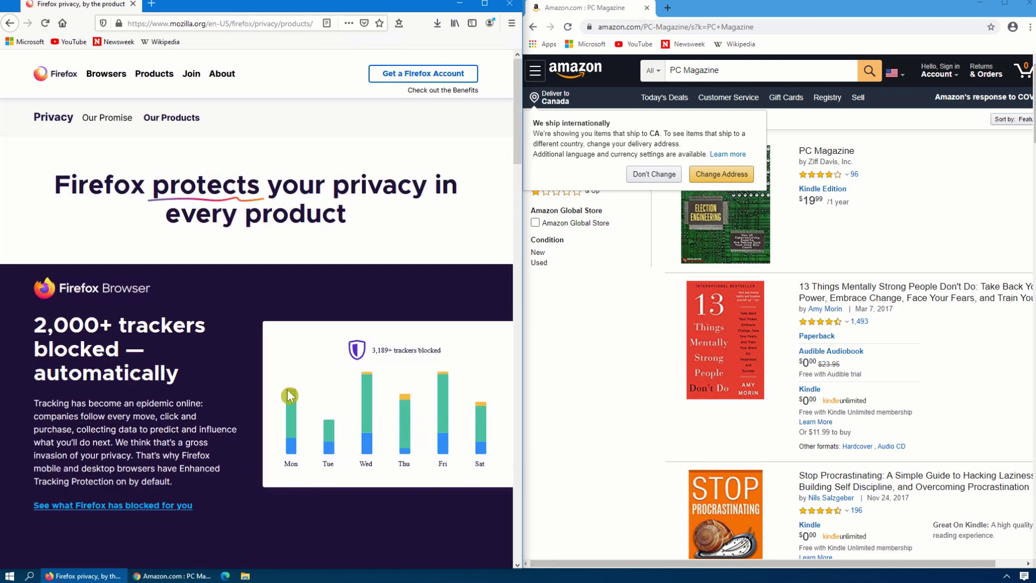
Empty Chrome's Amazon address, briefly typing 'go' to show suggestions, then refocus Firefox.
click(721, 30)
click(721, 28)
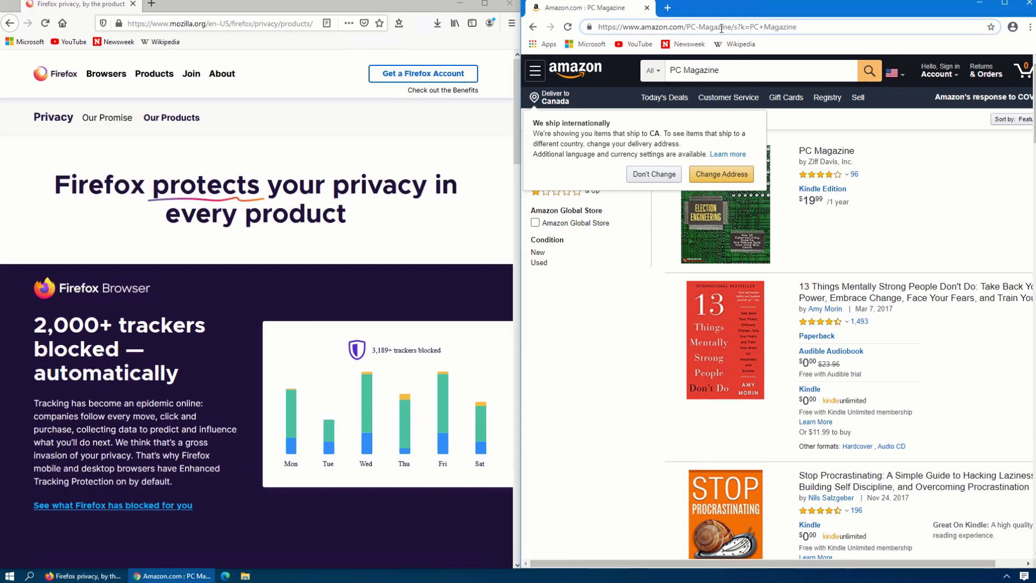
click(405, 49)
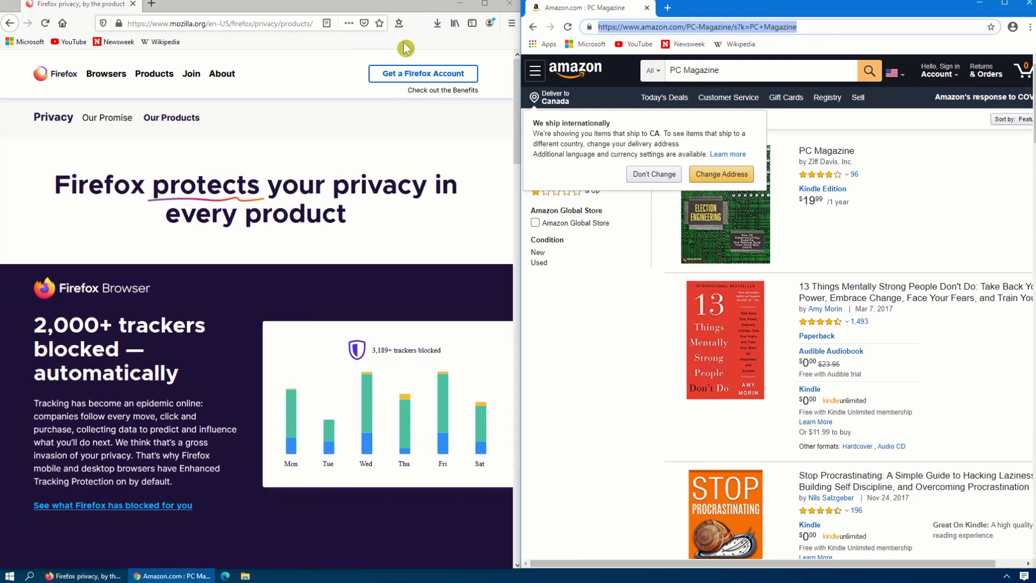
text(go)
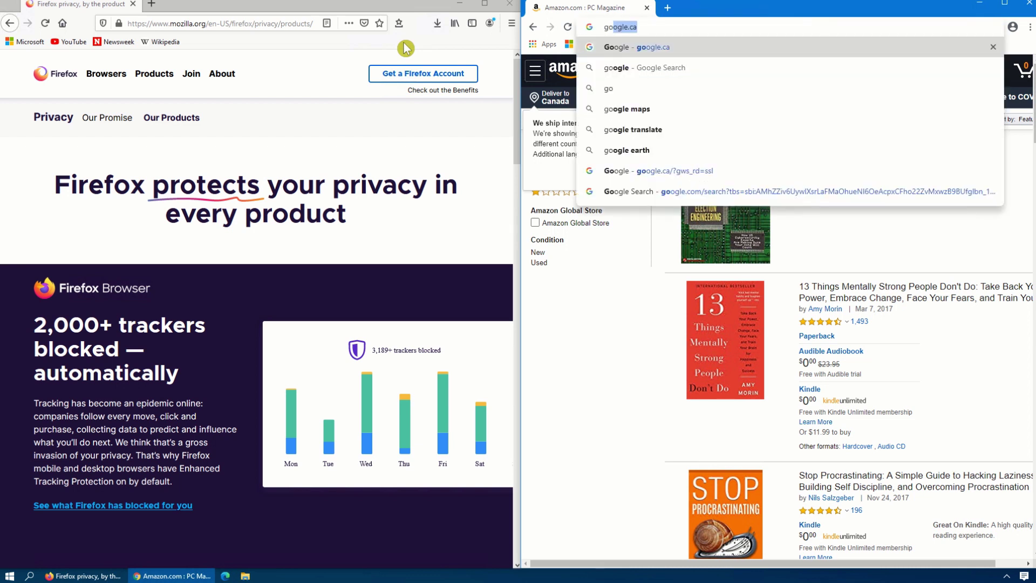
key(BackSpace)
key(BackSpace)
key(BackSpace)
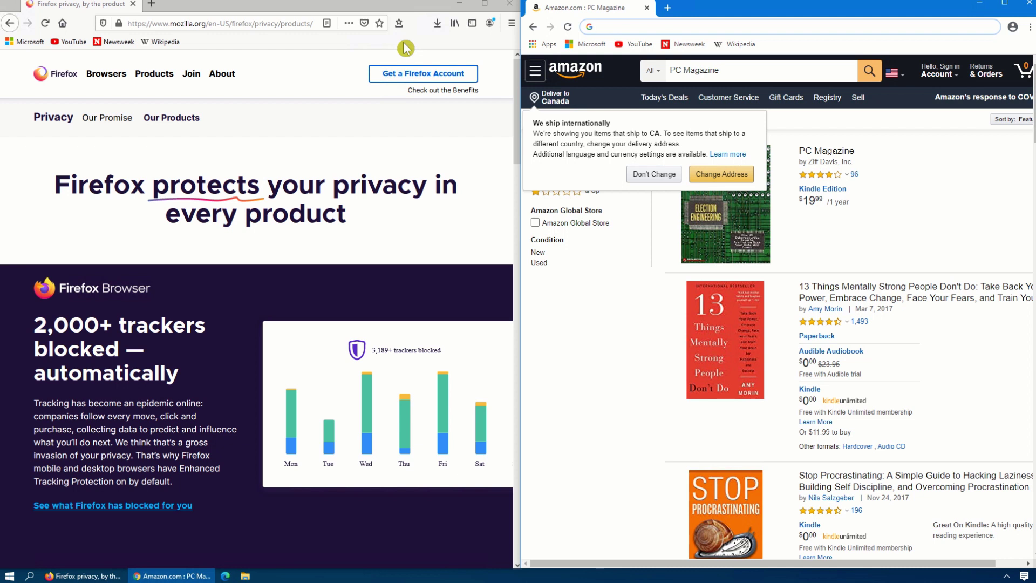
click(387, 151)
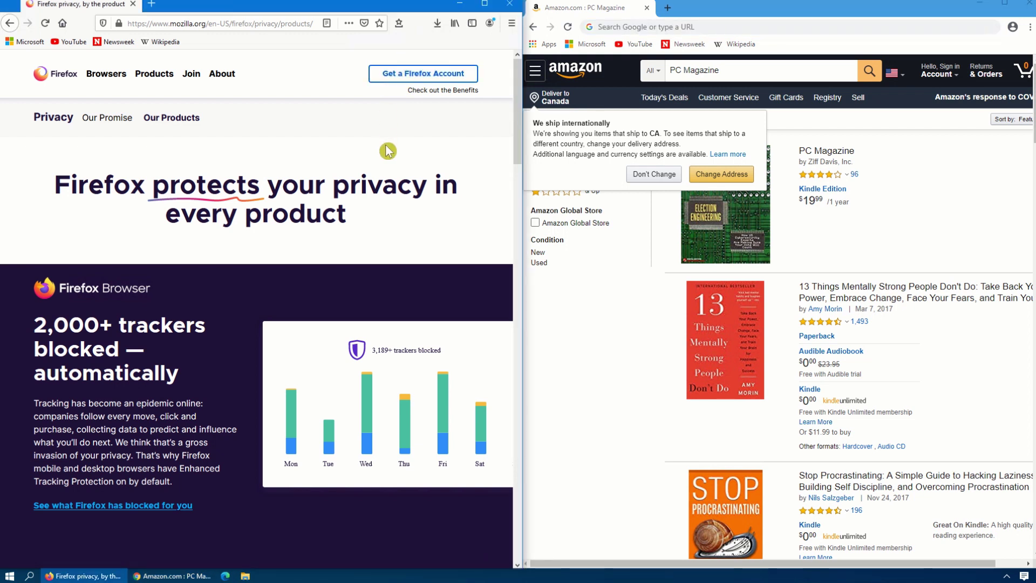